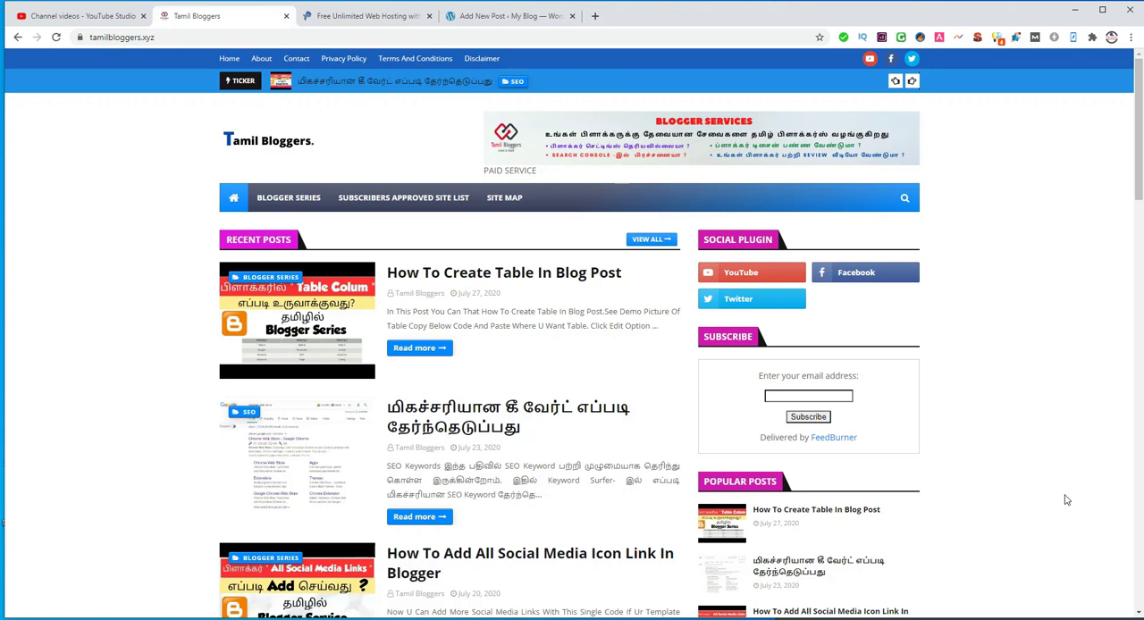
Step: Open the "Create Google Blogger" post from the blog's list of recent posts
{"action": "scroll", "coordinate": [1065, 500], "scroll_direction": "down", "scroll_amount": 4}
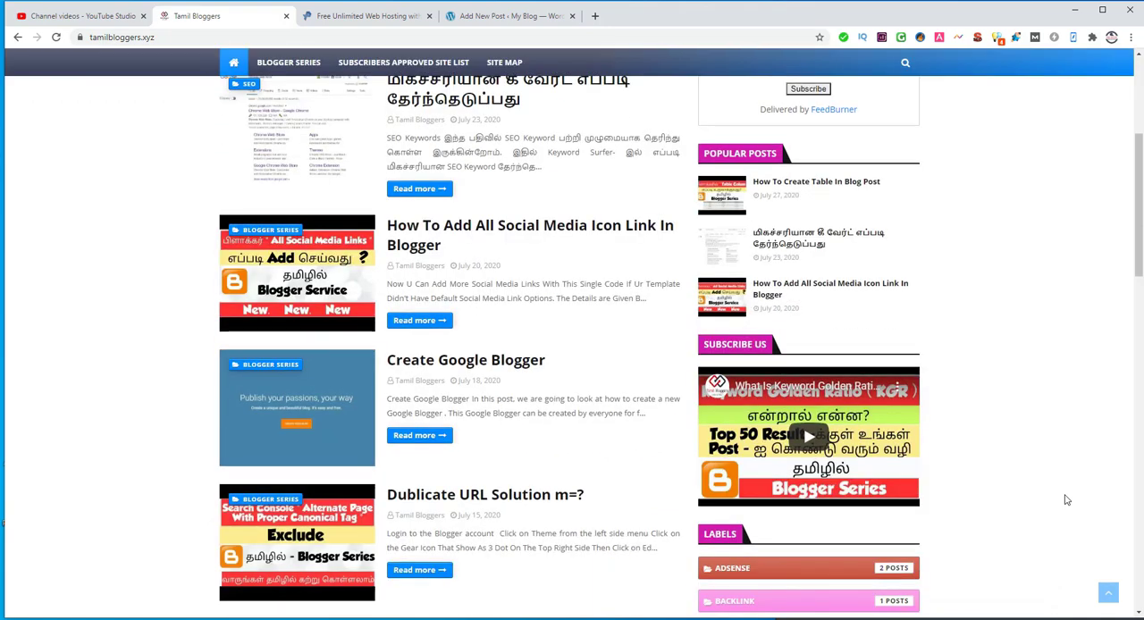
{"action": "scroll", "coordinate": [1065, 500], "scroll_direction": "down", "scroll_amount": 2}
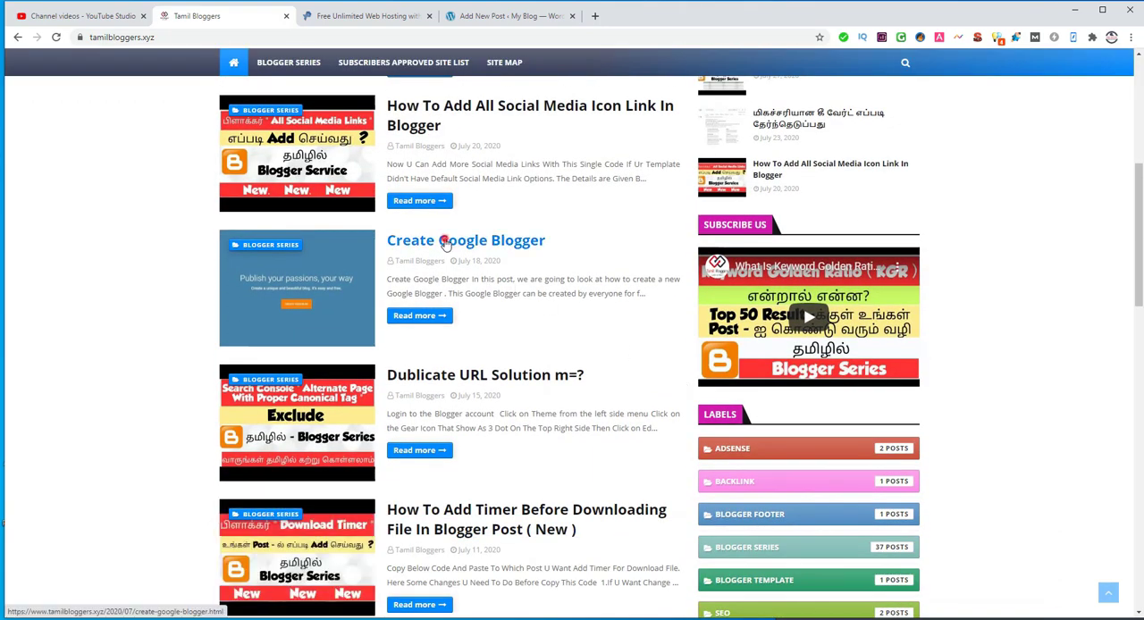
{"action": "left_click", "coordinate": [455, 241]}
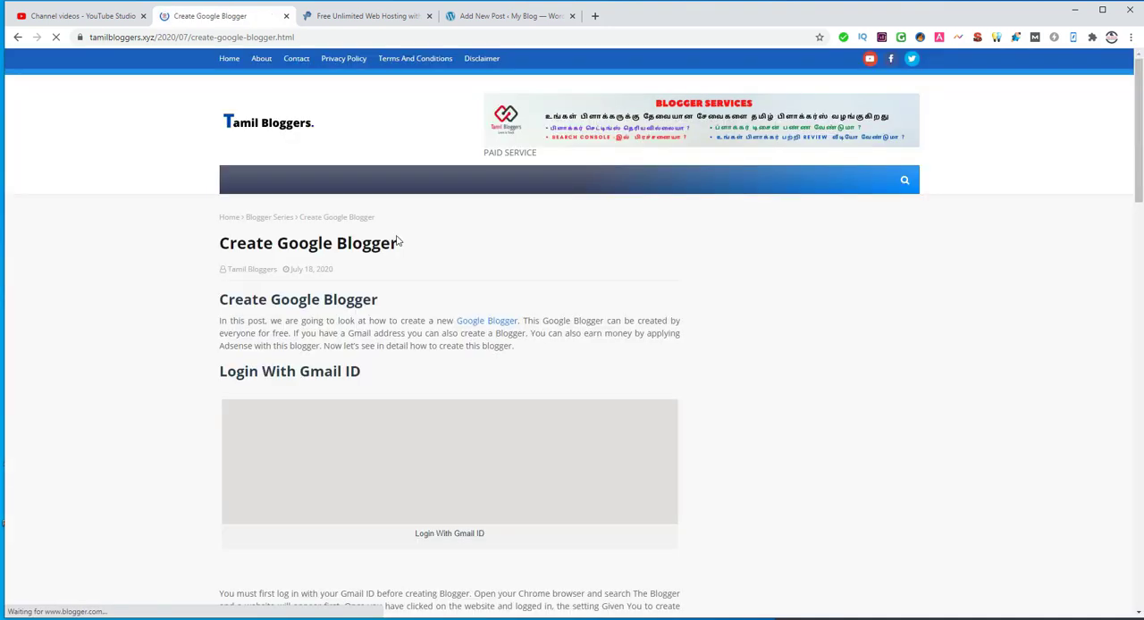
Step: Search Google for profreehost in a new browser tab and open the profreehost.com site
{"action": "left_click", "coordinate": [594, 15]}
{"action": "left_click", "coordinate": [563, 39]}
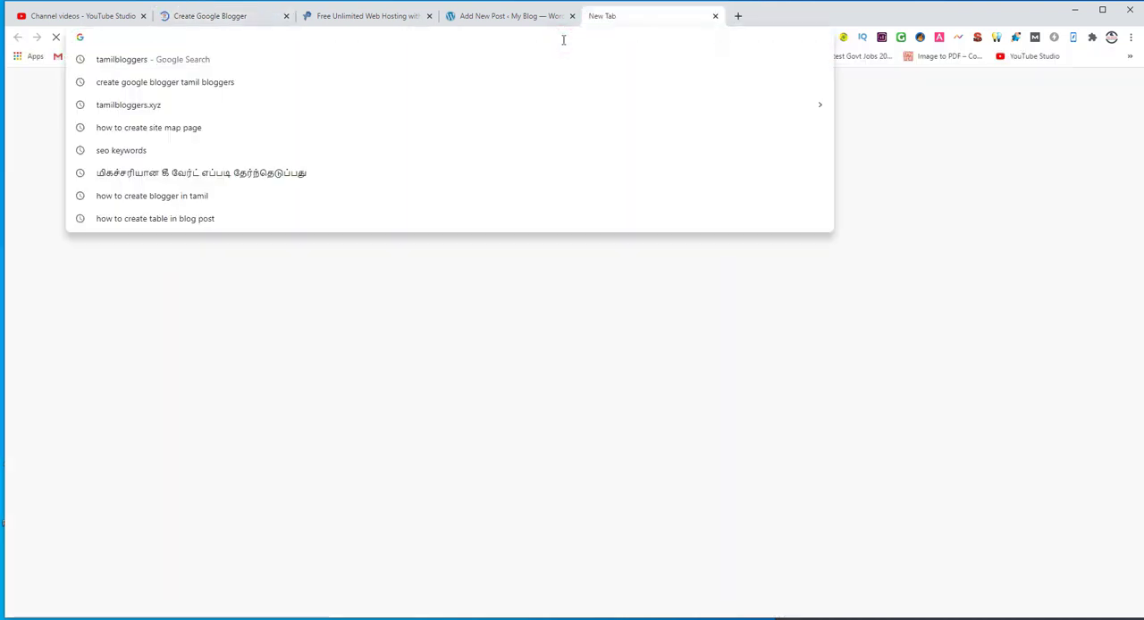
{"action": "type", "text": "profr"}
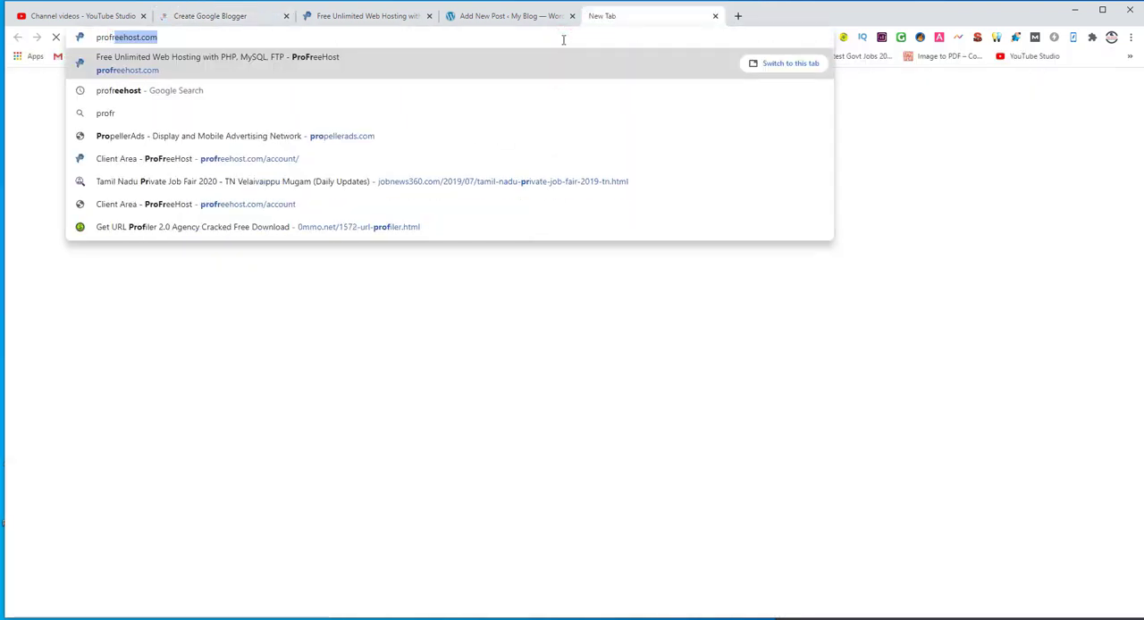
{"action": "type", "text": "ee"}
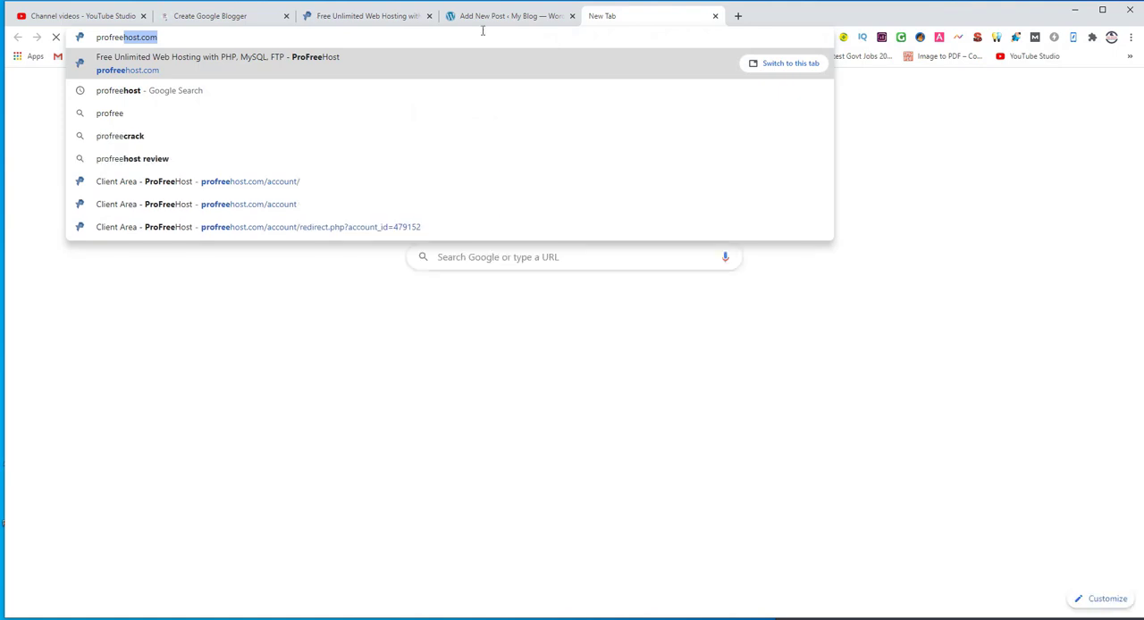
{"action": "left_click", "coordinate": [256, 91]}
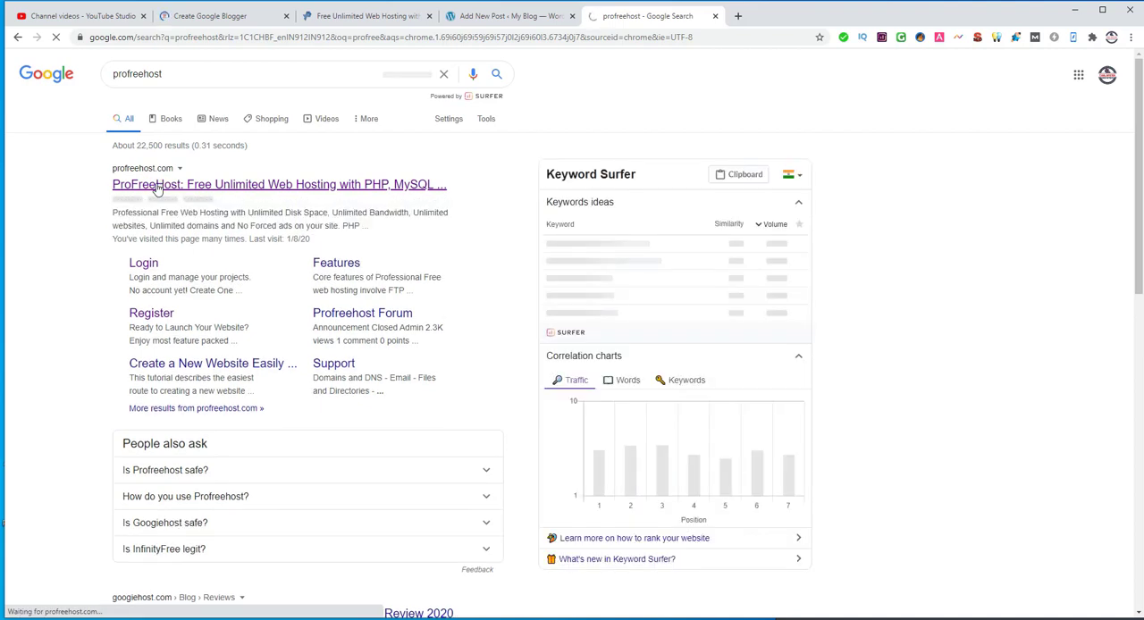
{"action": "left_click", "coordinate": [157, 188]}
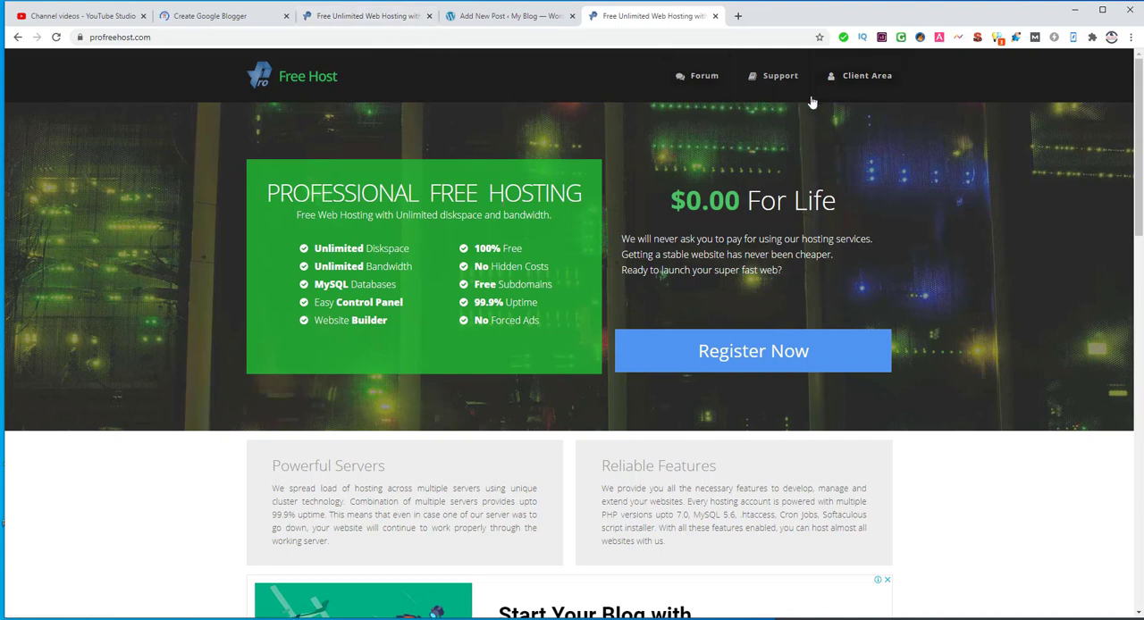
Step: Open the ProFreeHost client area, closing the duplicate ProFreeHost tab and dismissing the ads on the accounts page
{"action": "left_click", "coordinate": [867, 82]}
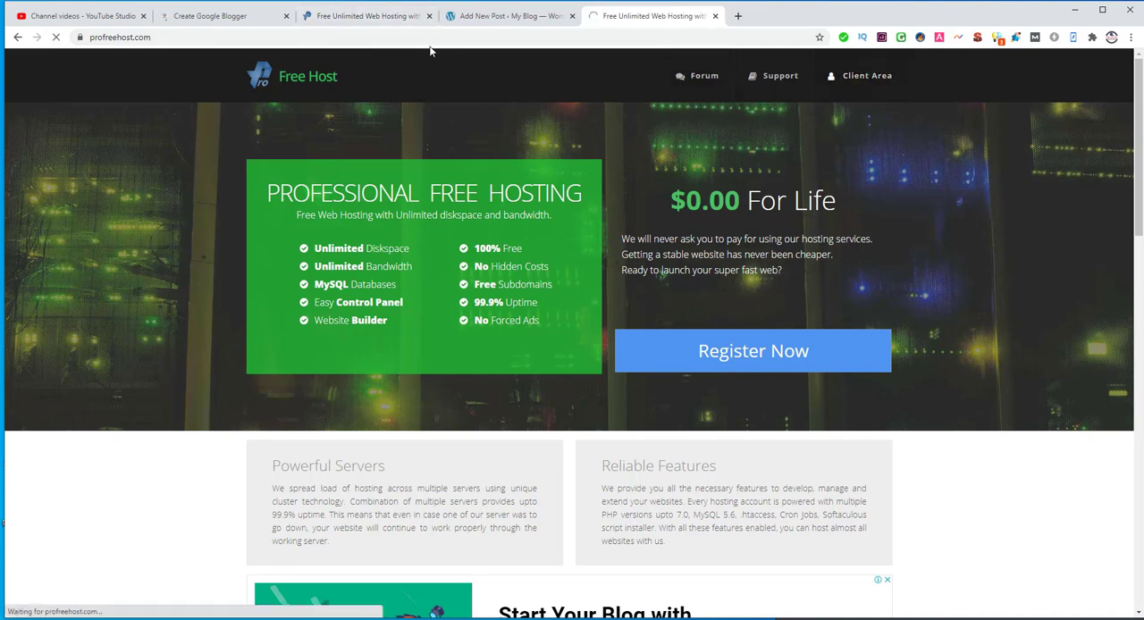
{"action": "left_click", "coordinate": [429, 16]}
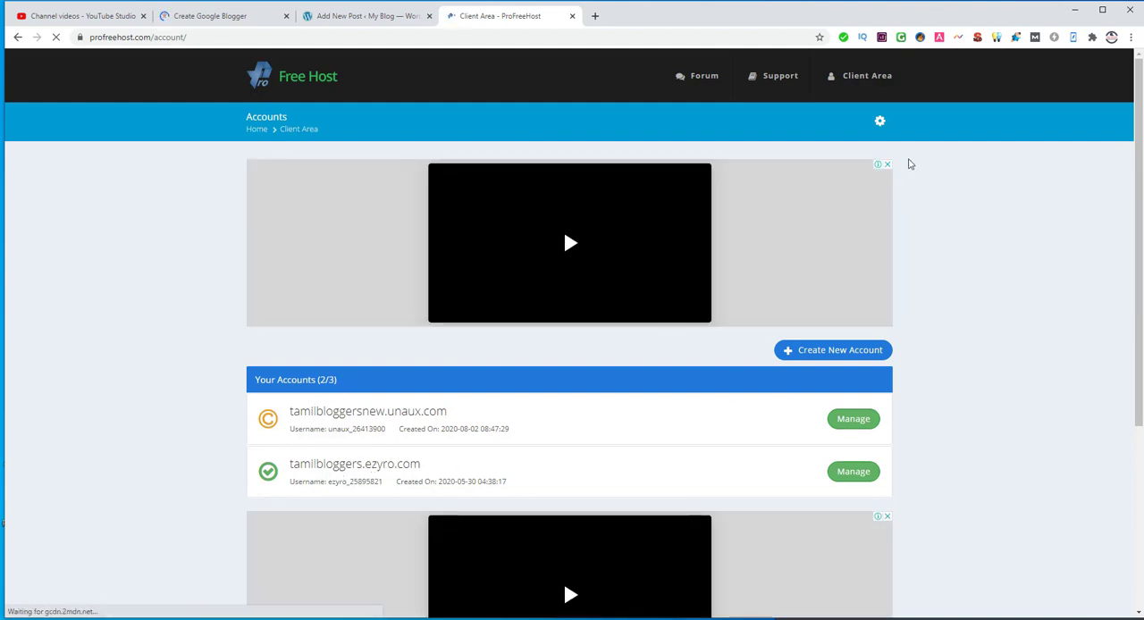
{"action": "left_click", "coordinate": [887, 165]}
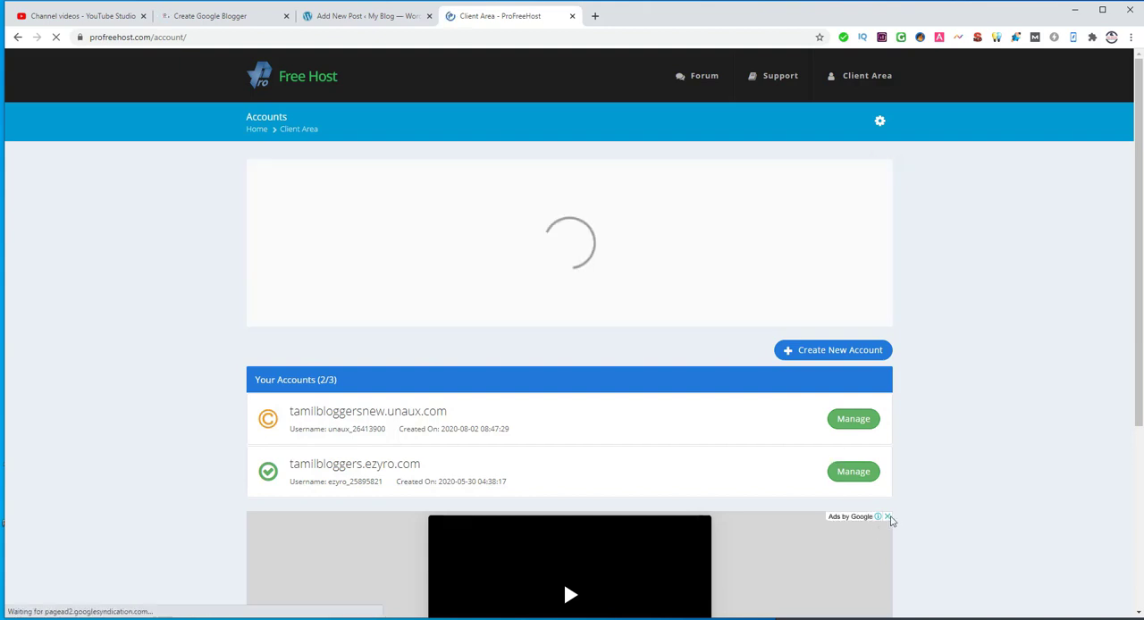
{"action": "left_click", "coordinate": [887, 516]}
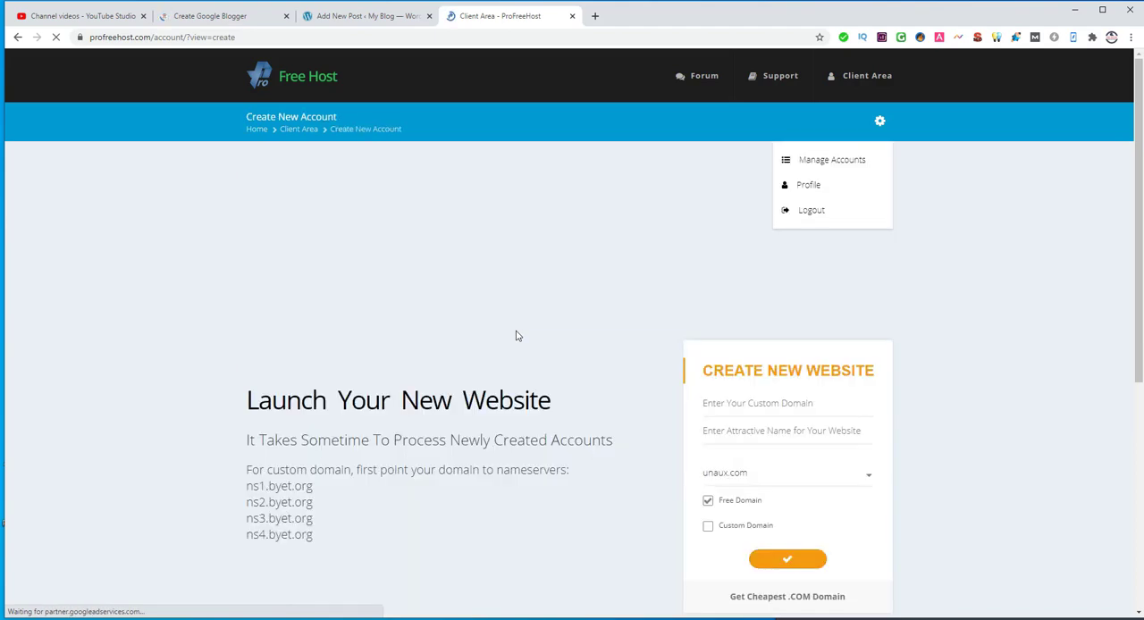
Step: Create a new hosting account with the website name tamilbloggers1 on the free unaux.com domain
{"action": "scroll", "coordinate": [938, 384], "scroll_direction": "down", "scroll_amount": 2}
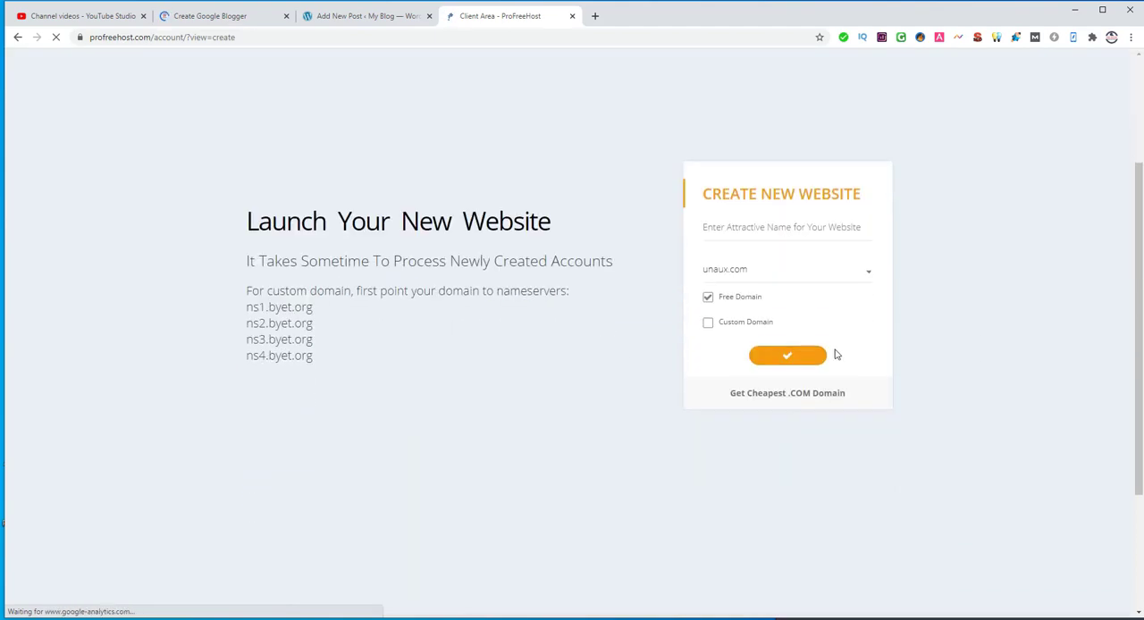
{"action": "left_click", "coordinate": [724, 226]}
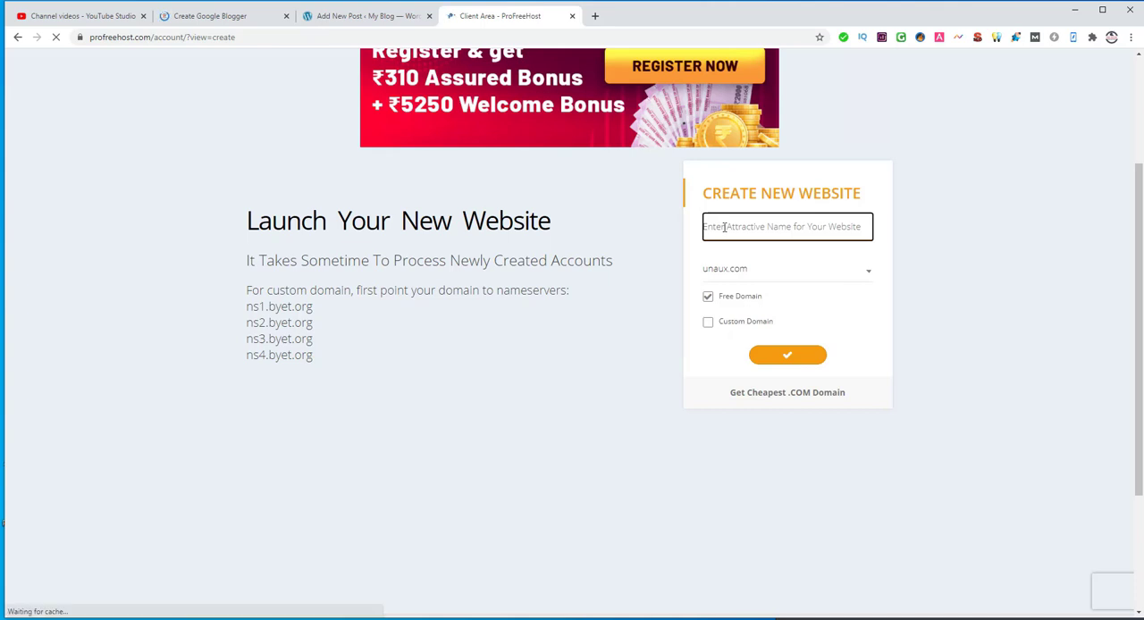
{"action": "type", "text": "tam"}
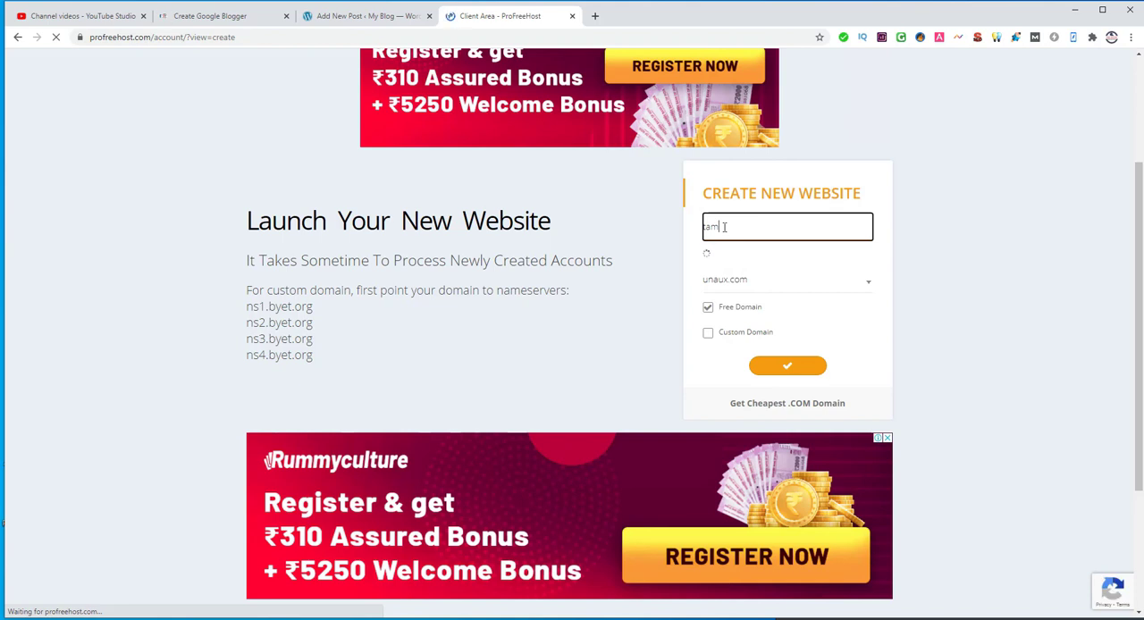
{"action": "type", "text": "ilbloggers1"}
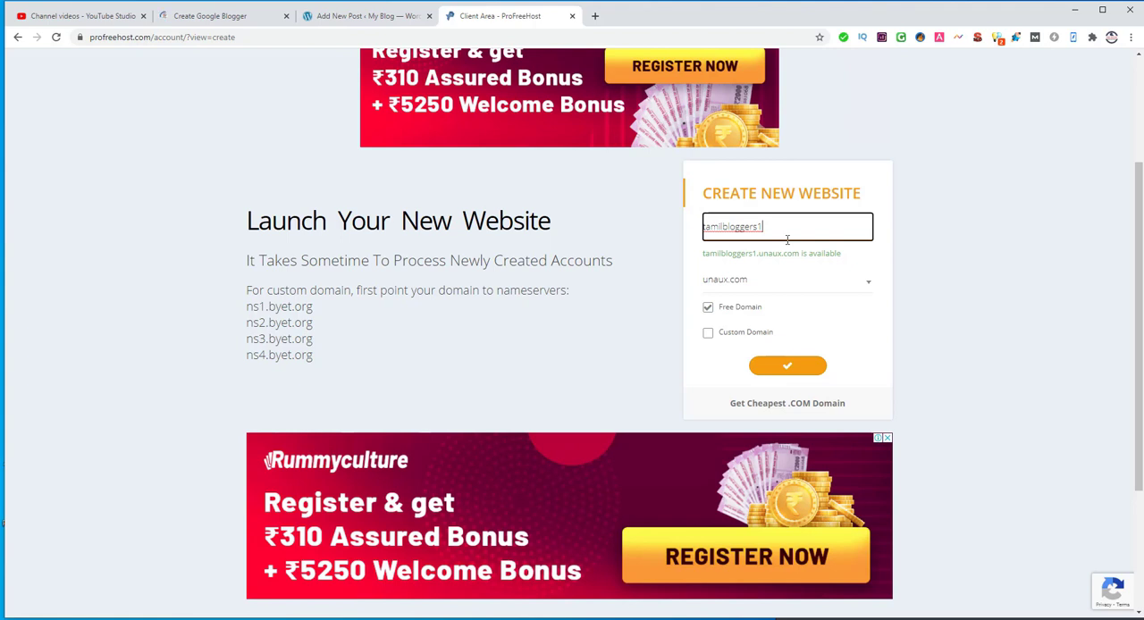
{"action": "left_click", "coordinate": [788, 368]}
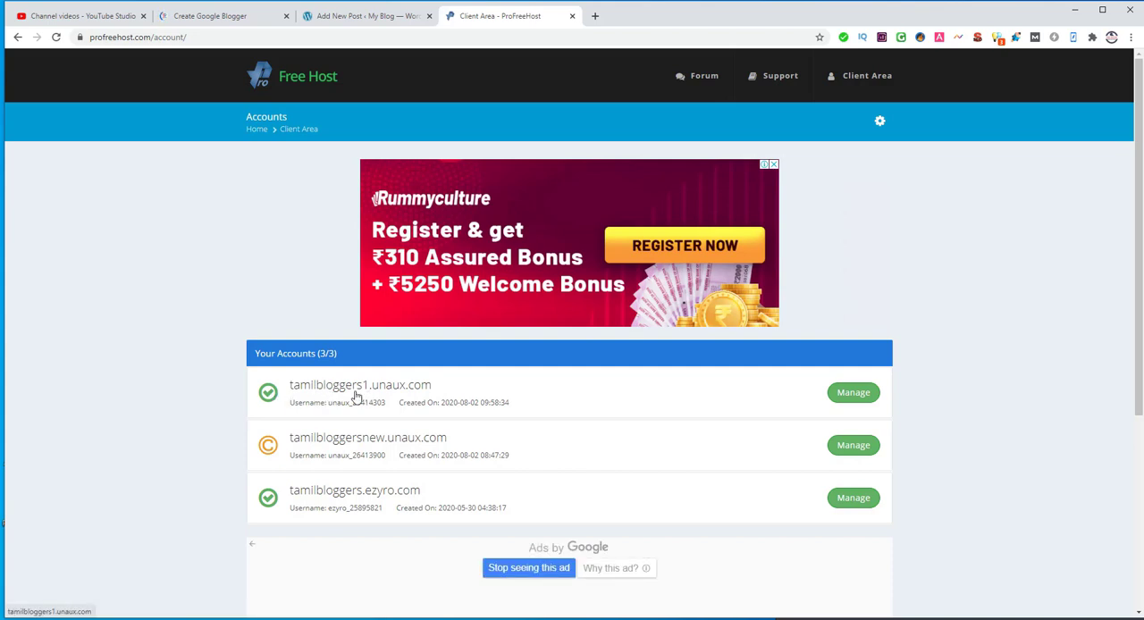
Step: Open the control panel of the tamilbloggers1.unaux.com account and approve receiving service emails
{"action": "left_click", "coordinate": [849, 394]}
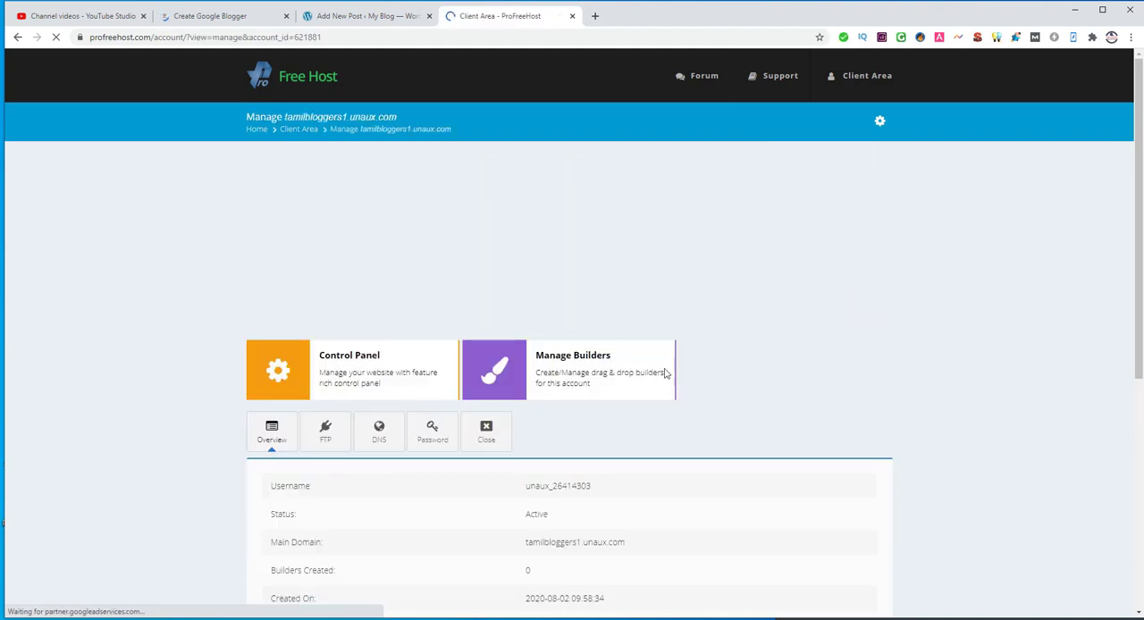
{"action": "left_click", "coordinate": [347, 359]}
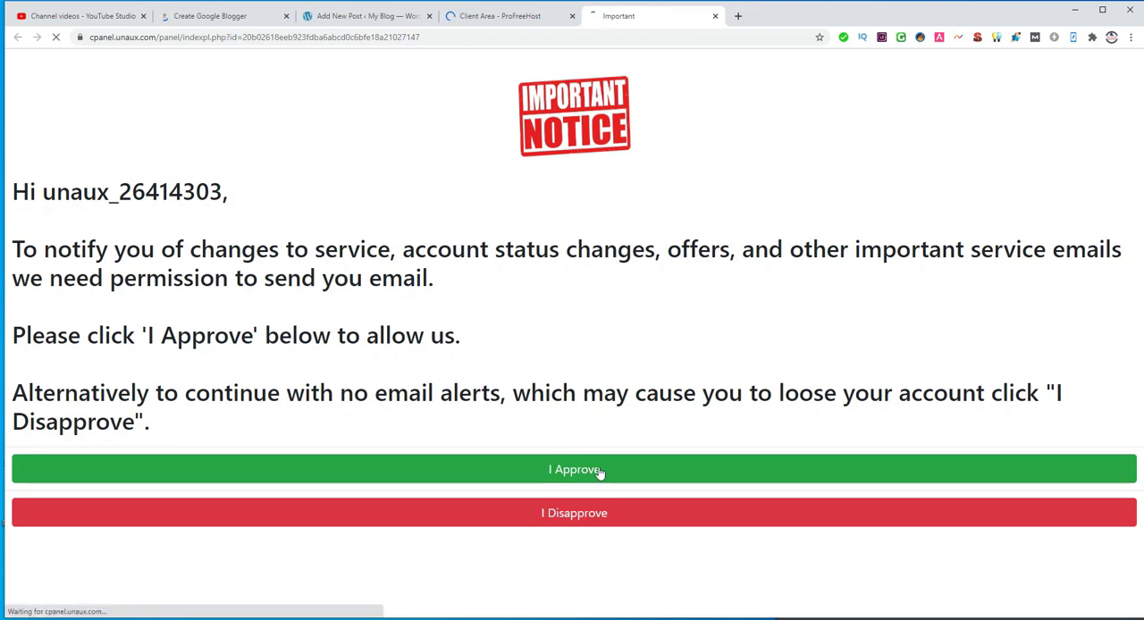
{"action": "left_click", "coordinate": [576, 473]}
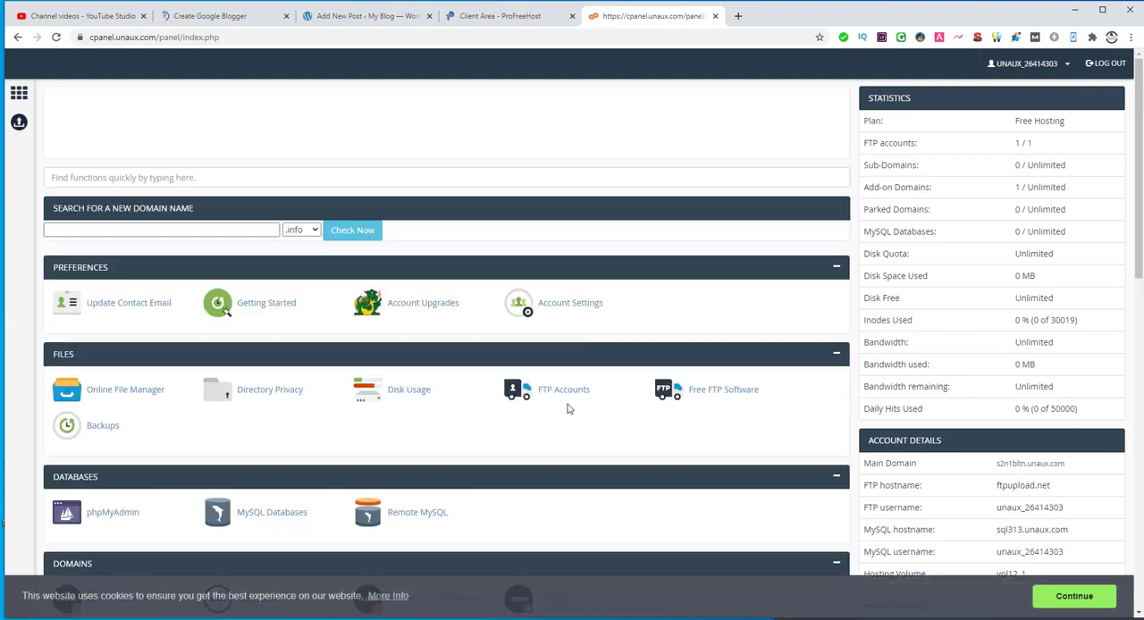
Step: Open the Softaculous Apps Installer from the control panel and bring up the WordPress installation form
{"action": "scroll", "coordinate": [567, 408], "scroll_direction": "down", "scroll_amount": 2}
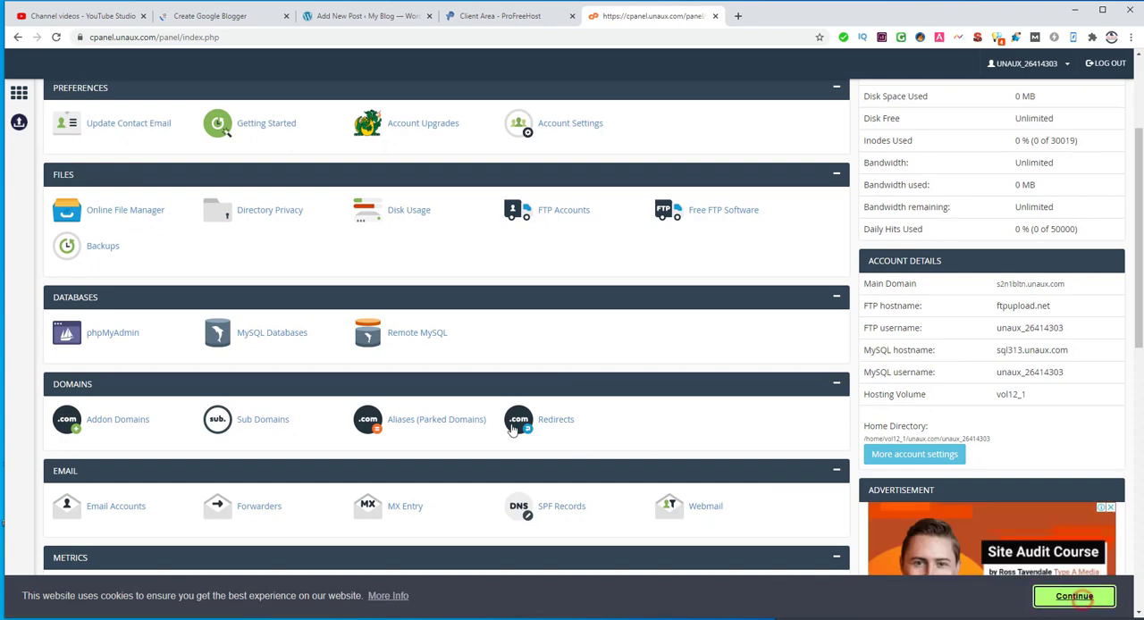
{"action": "scroll", "coordinate": [452, 427], "scroll_direction": "down", "scroll_amount": 4}
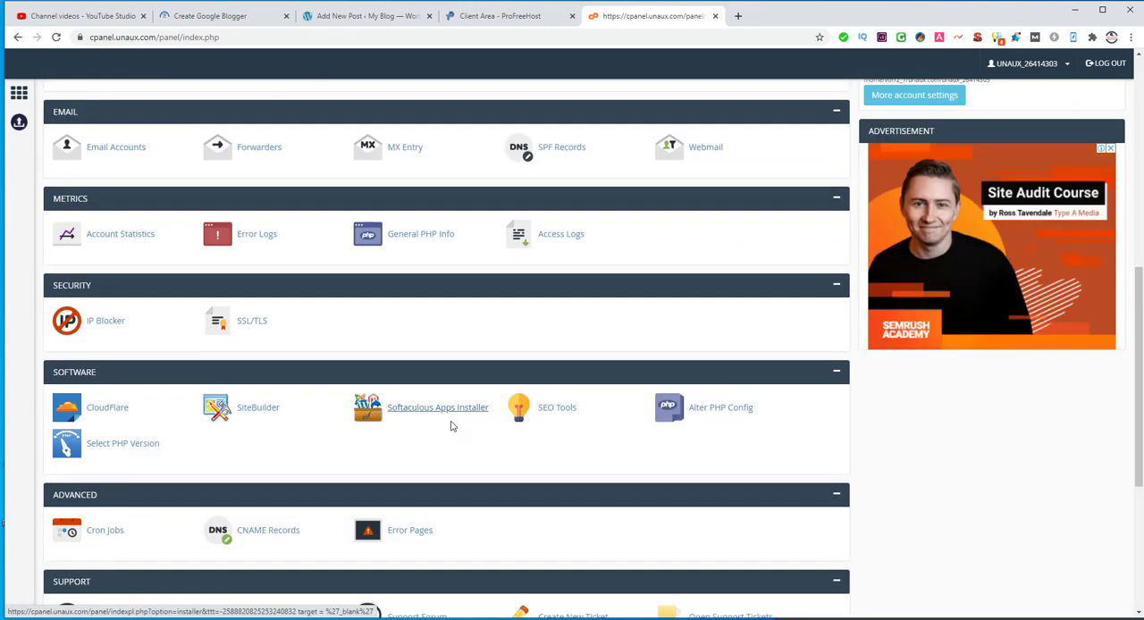
{"action": "scroll", "coordinate": [451, 426], "scroll_direction": "down", "scroll_amount": 2}
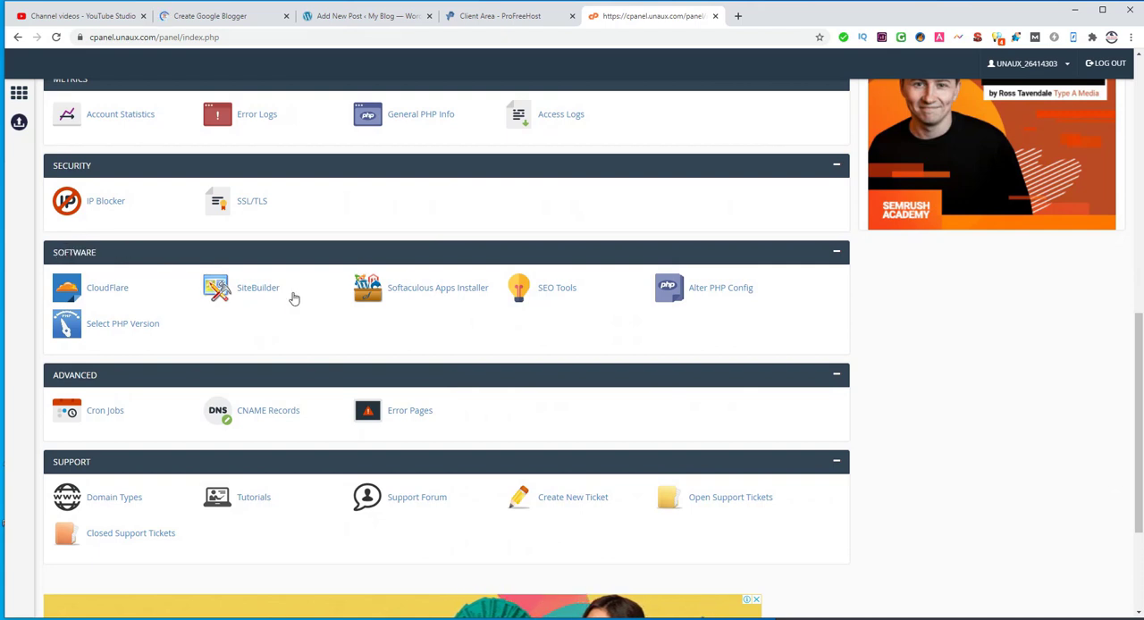
{"action": "left_click", "coordinate": [413, 289]}
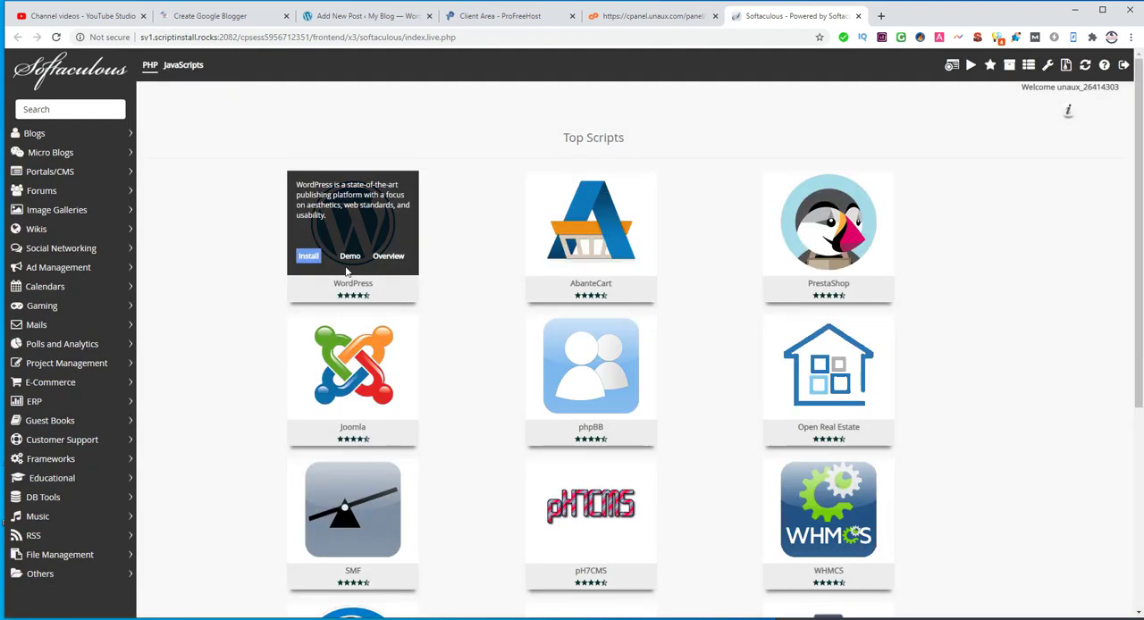
{"action": "mouse_move", "coordinate": [315, 260]}
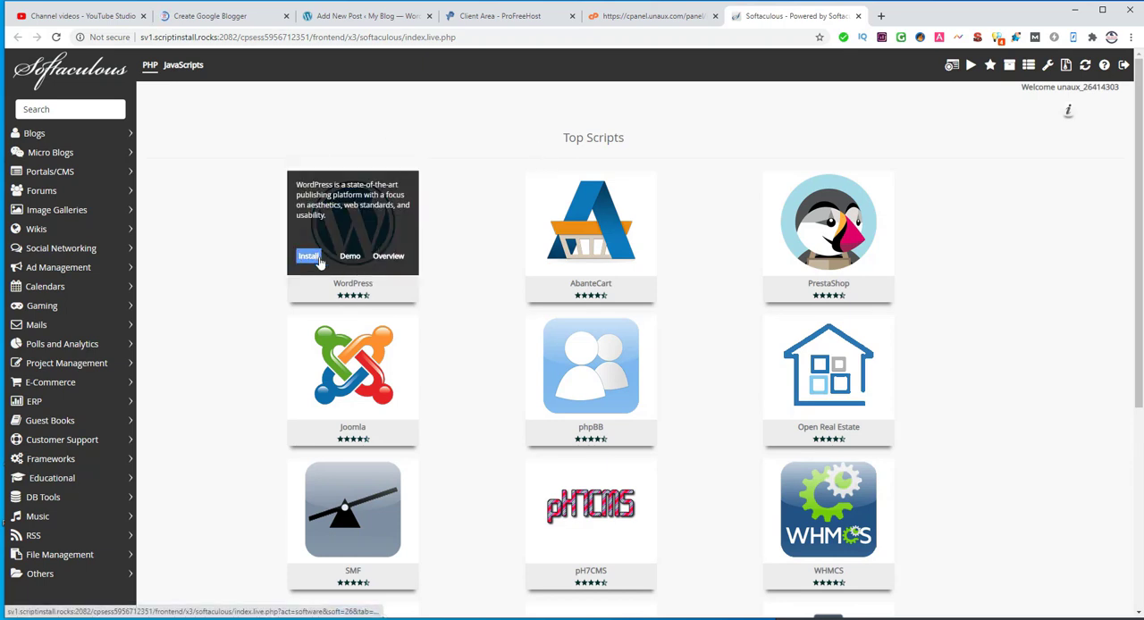
{"action": "left_click", "coordinate": [303, 259]}
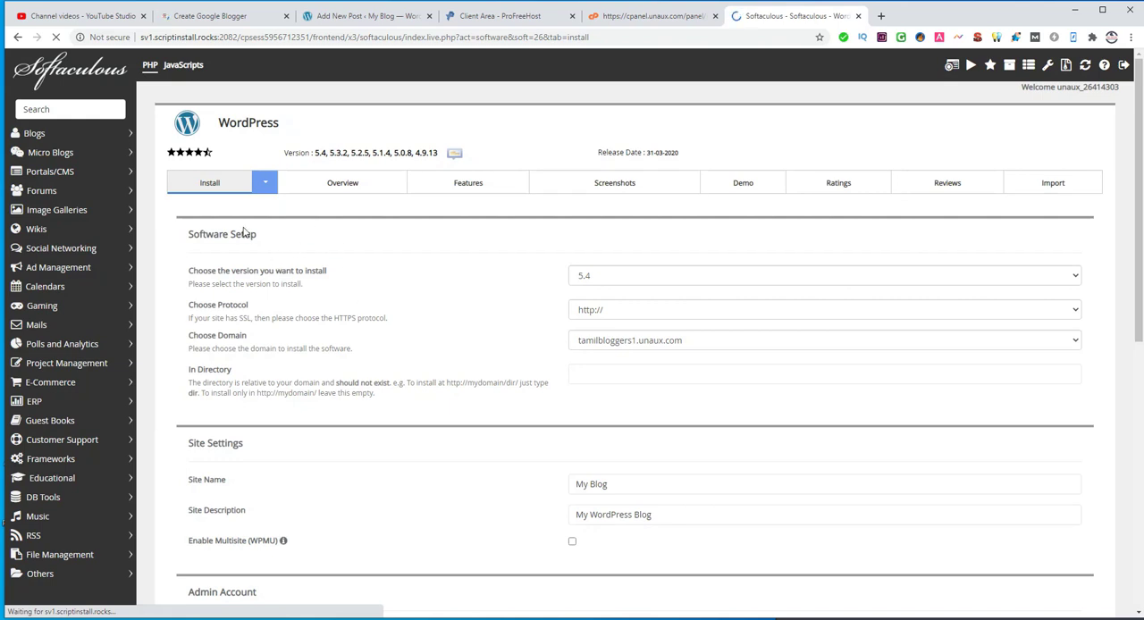
Step: Set the WordPress installation directory to wp
{"action": "scroll", "coordinate": [516, 379], "scroll_direction": "down", "scroll_amount": 2}
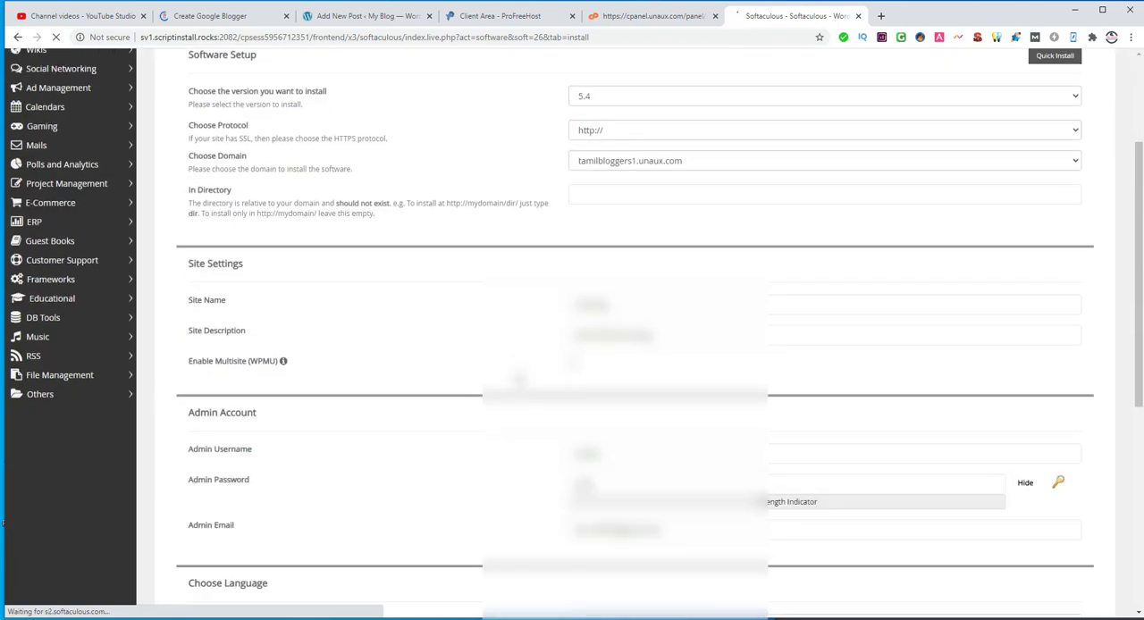
{"action": "left_click", "coordinate": [578, 199]}
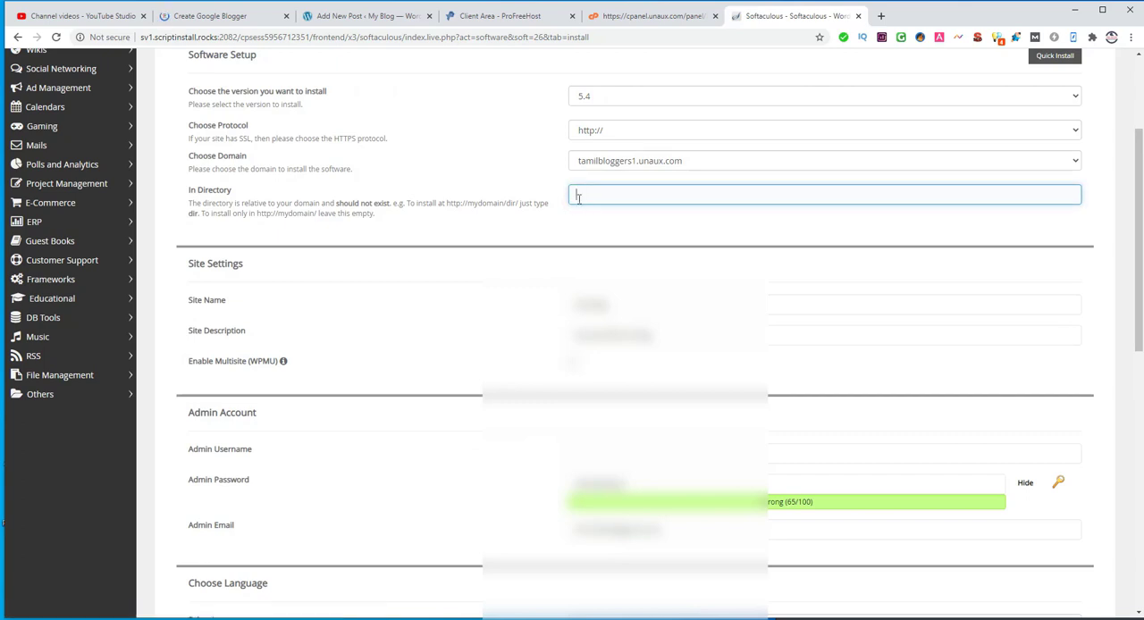
{"action": "type", "text": "wp"}
Step: Set the admin username to admin, replace the generated admin password with a chosen one, and install WordPress
{"action": "scroll", "coordinate": [582, 262], "scroll_direction": "down", "scroll_amount": 3}
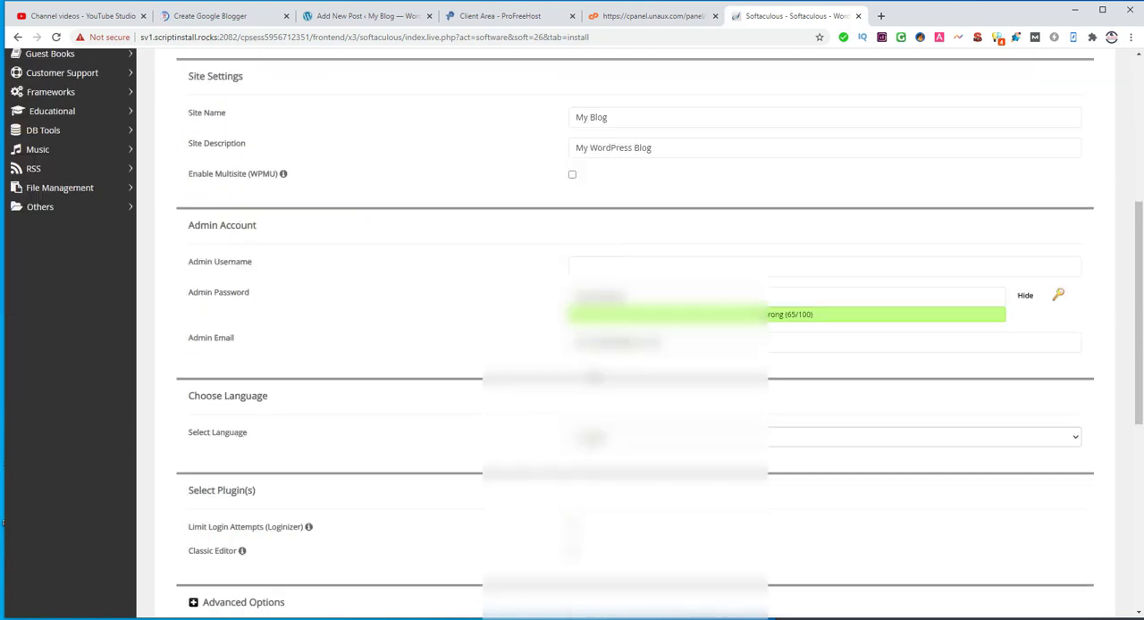
{"action": "left_click", "coordinate": [583, 212]}
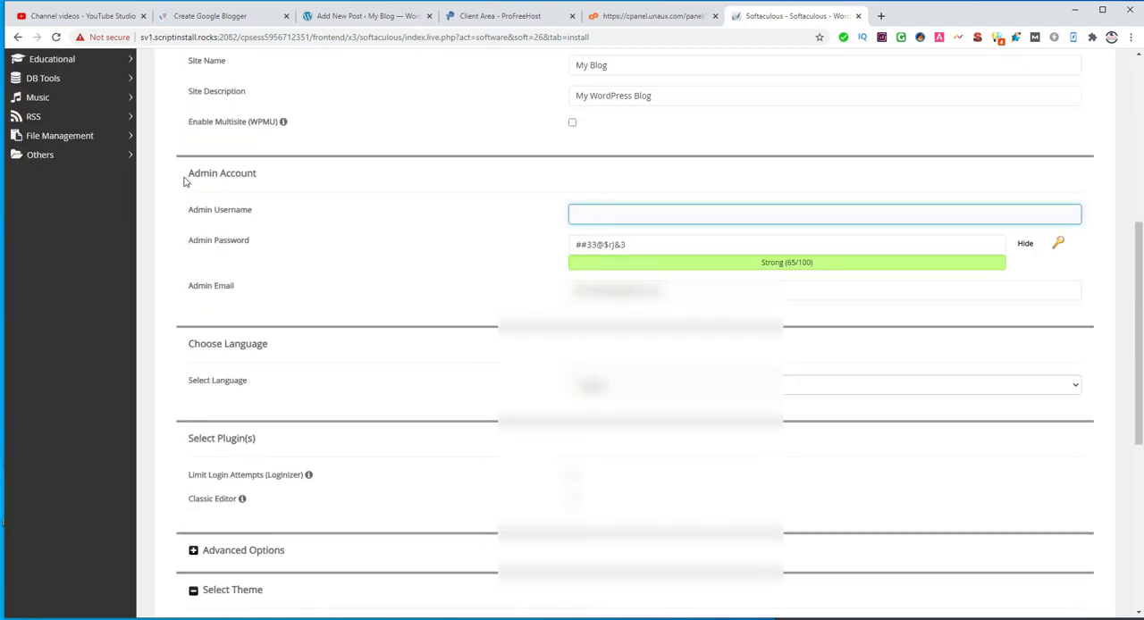
{"action": "left_click", "coordinate": [610, 212]}
{"action": "left_click", "coordinate": [1025, 244]}
{"action": "left_click", "coordinate": [622, 245]}
{"action": "double_click", "coordinate": [620, 242]}
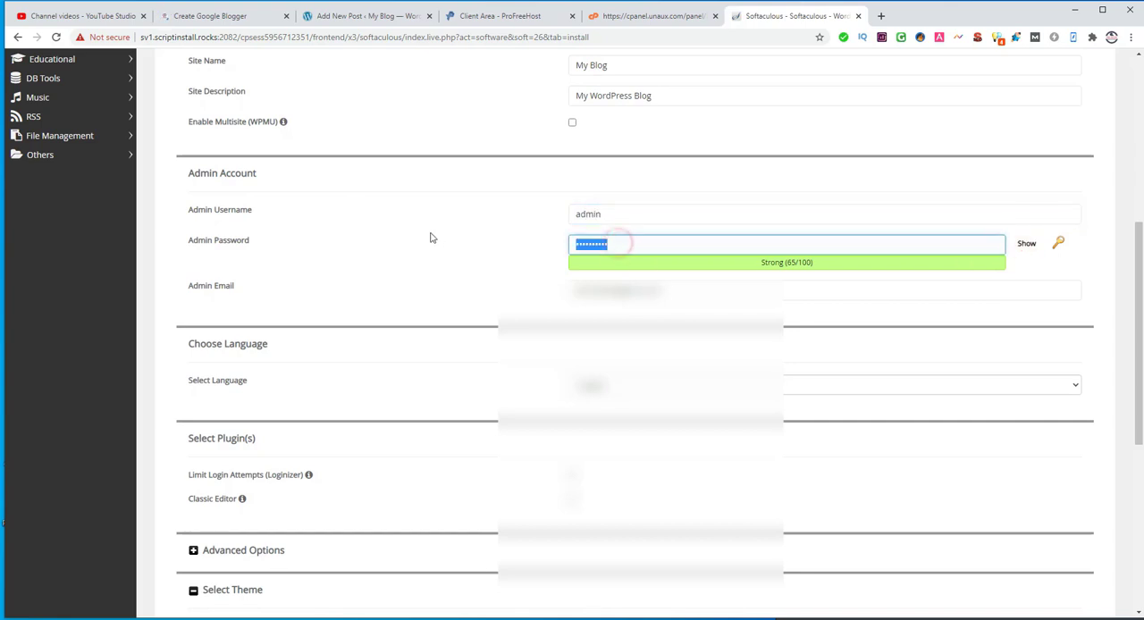
{"action": "type", "text": "a"}
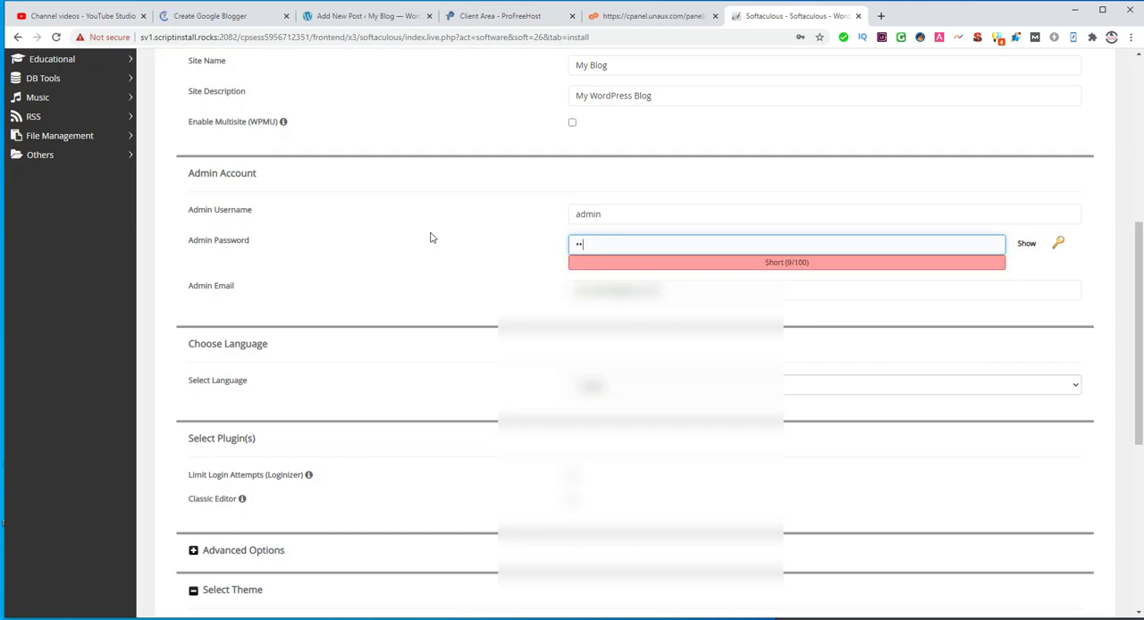
{"action": "type", "text": "•••"}
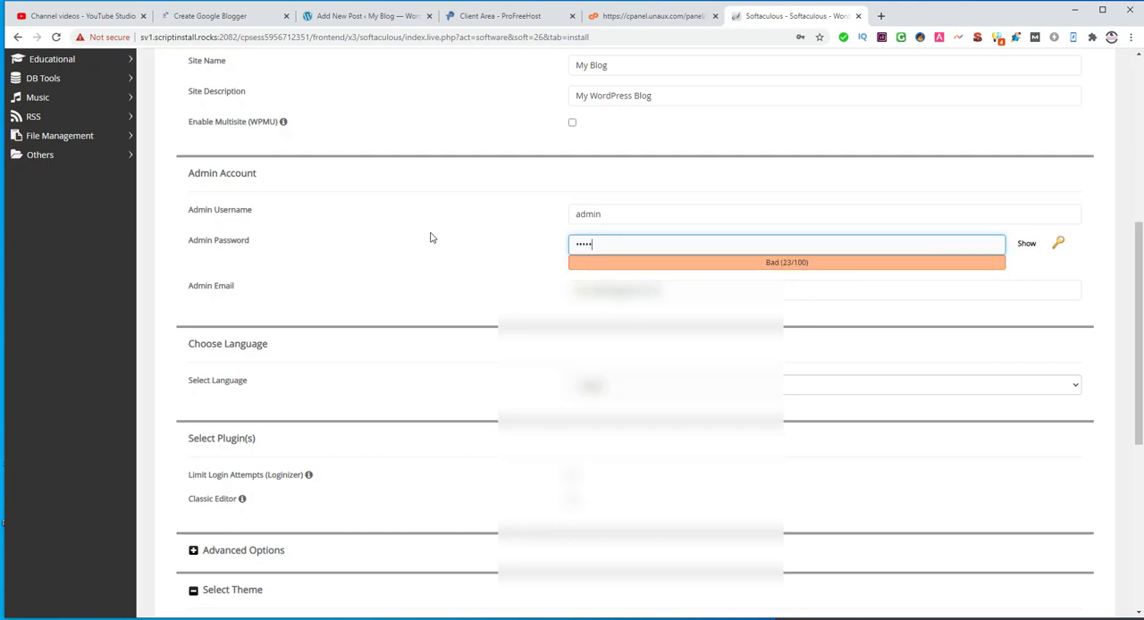
{"action": "type", "text": "••••"}
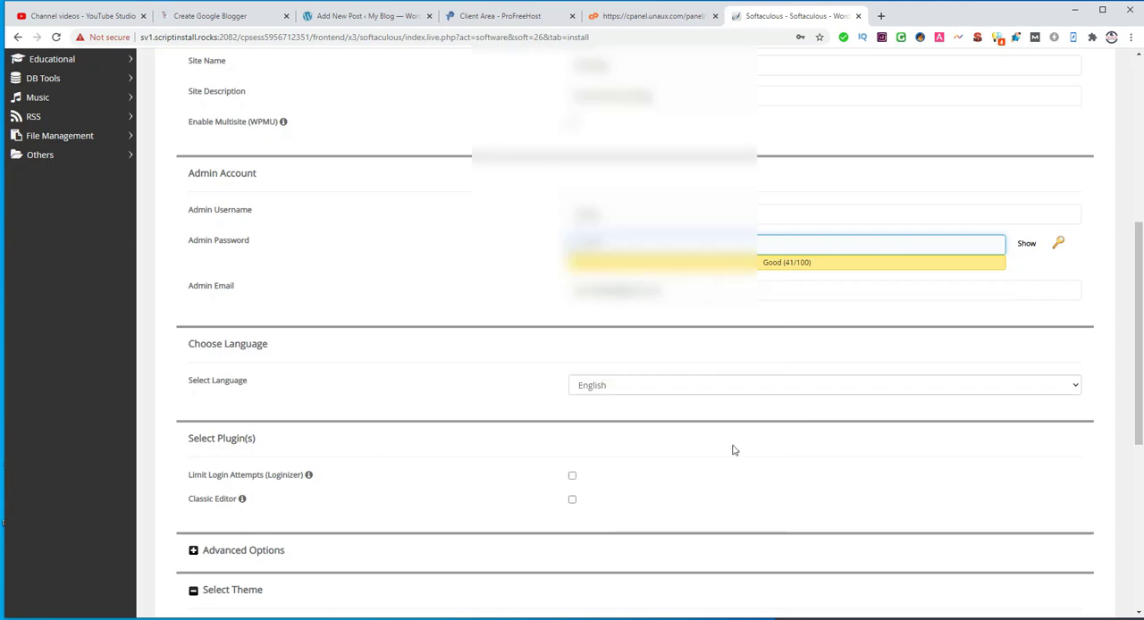
{"action": "scroll", "coordinate": [732, 450], "scroll_direction": "down", "scroll_amount": 5}
{"action": "left_click", "coordinate": [635, 489]}
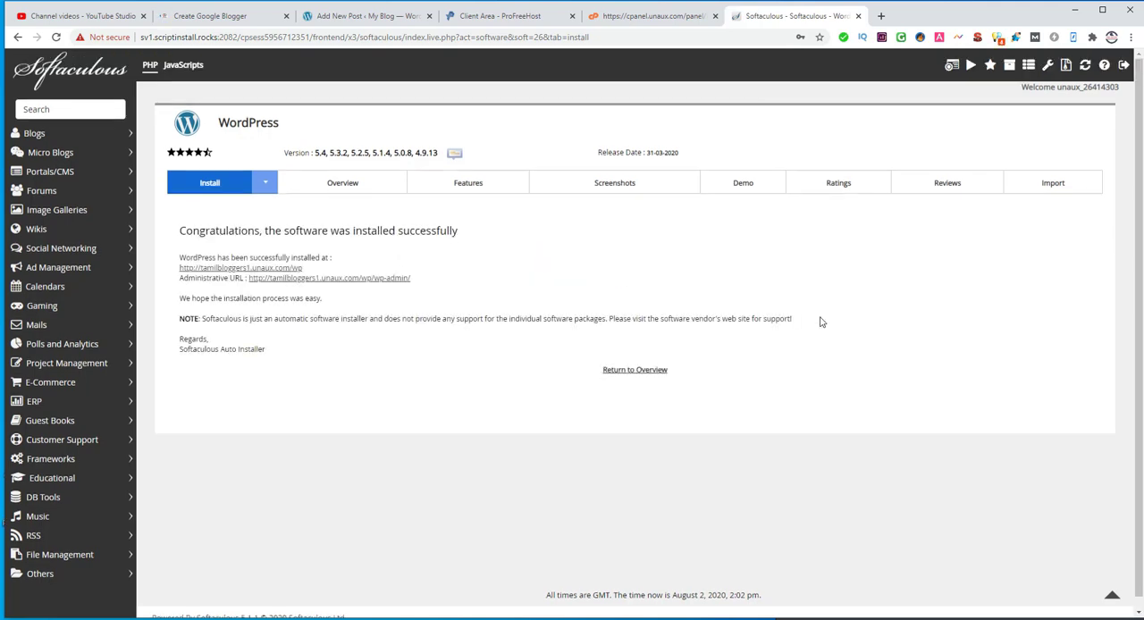
Step: Open the new WordPress site and its wp-admin dashboard from the installation confirmation, and reload the dashboard
{"action": "left_click", "coordinate": [282, 269]}
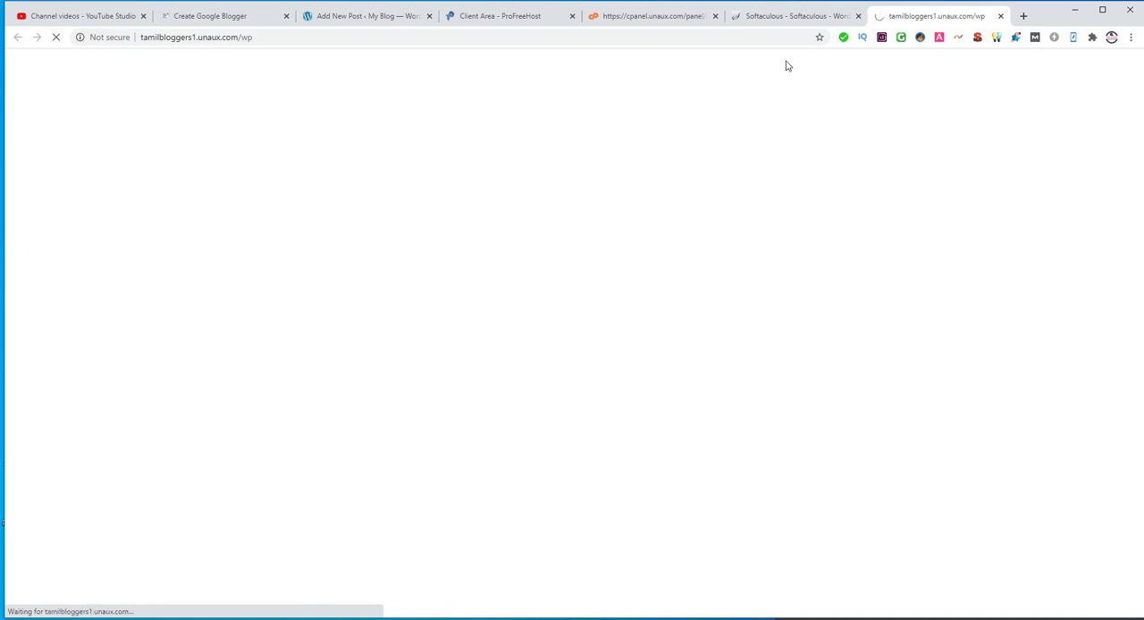
{"action": "left_click", "coordinate": [760, 18]}
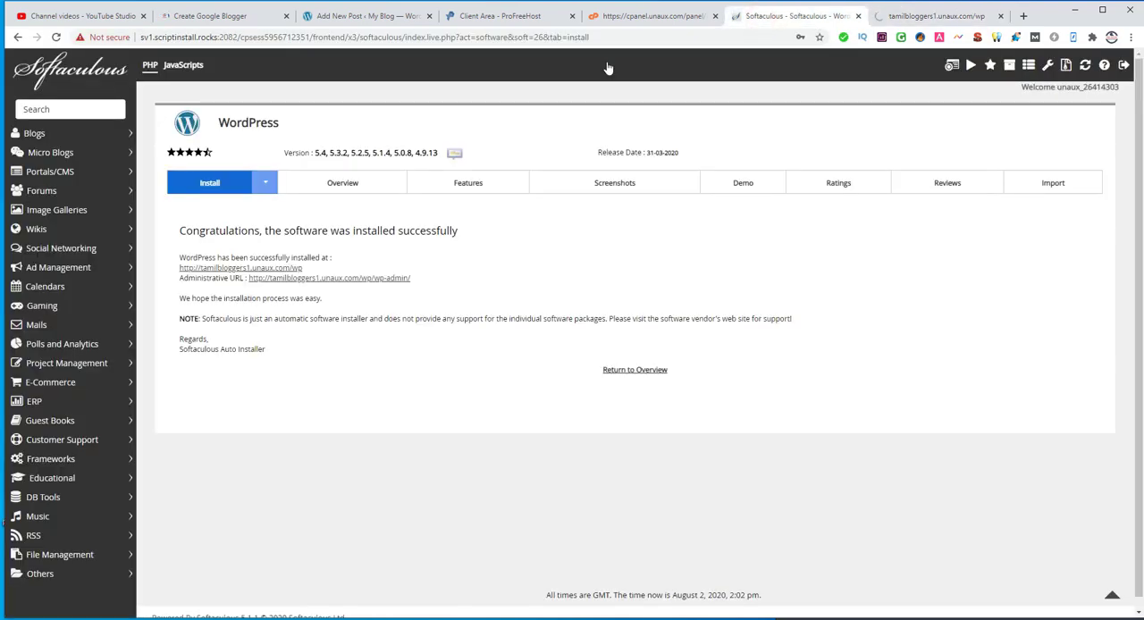
{"action": "left_click", "coordinate": [376, 281]}
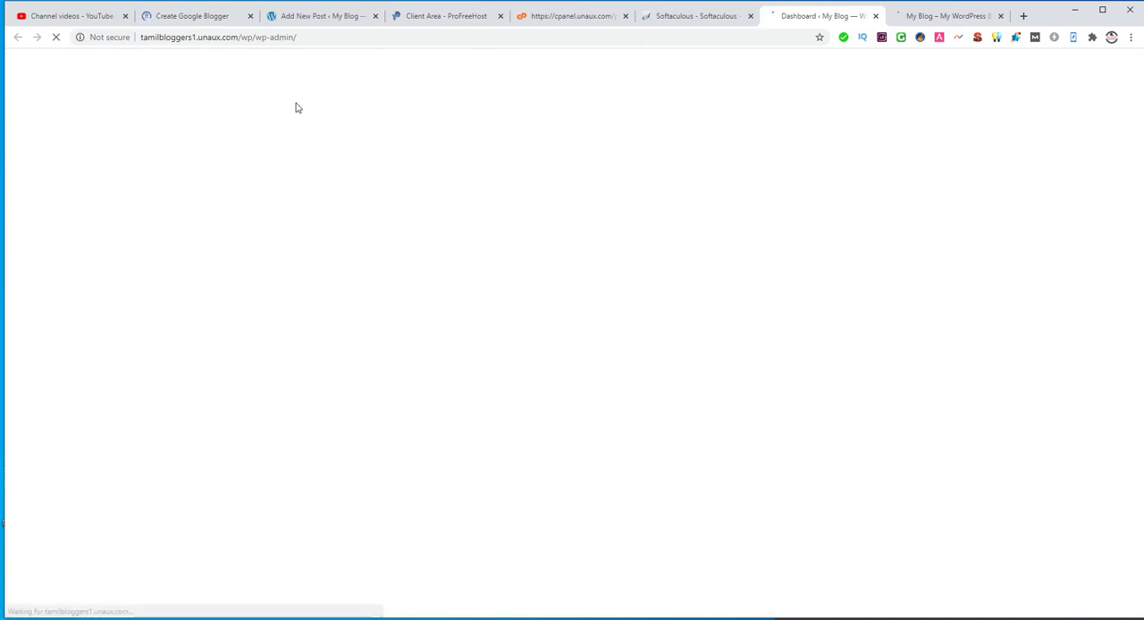
{"action": "left_click", "coordinate": [59, 38]}
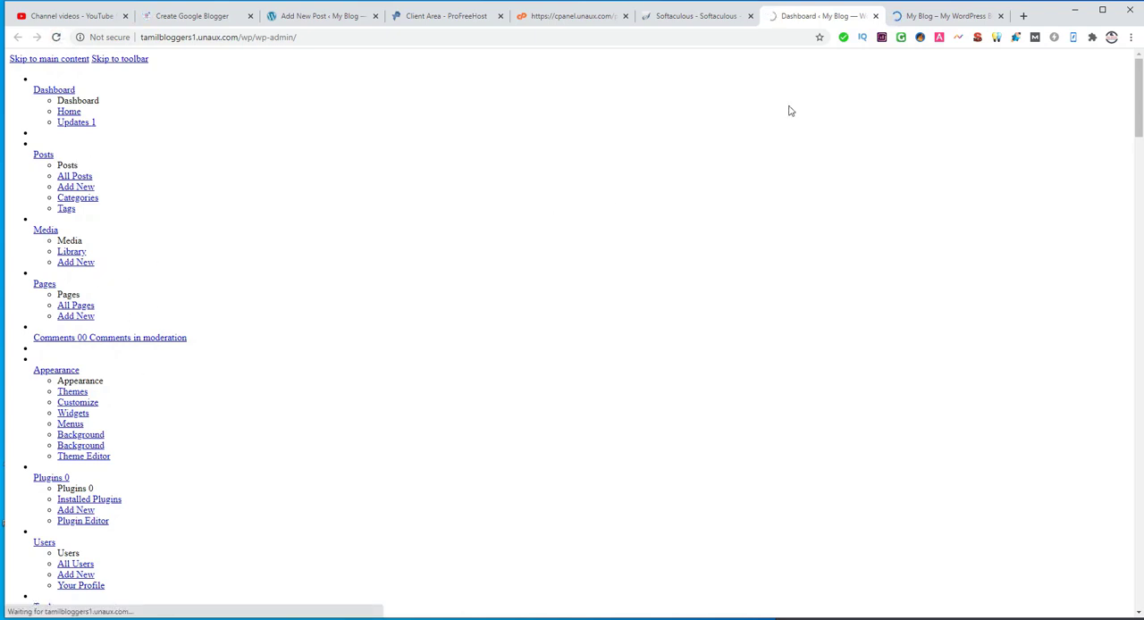
Step: Look over the new blog's front page and return to the admin dashboard
{"action": "left_click", "coordinate": [939, 16]}
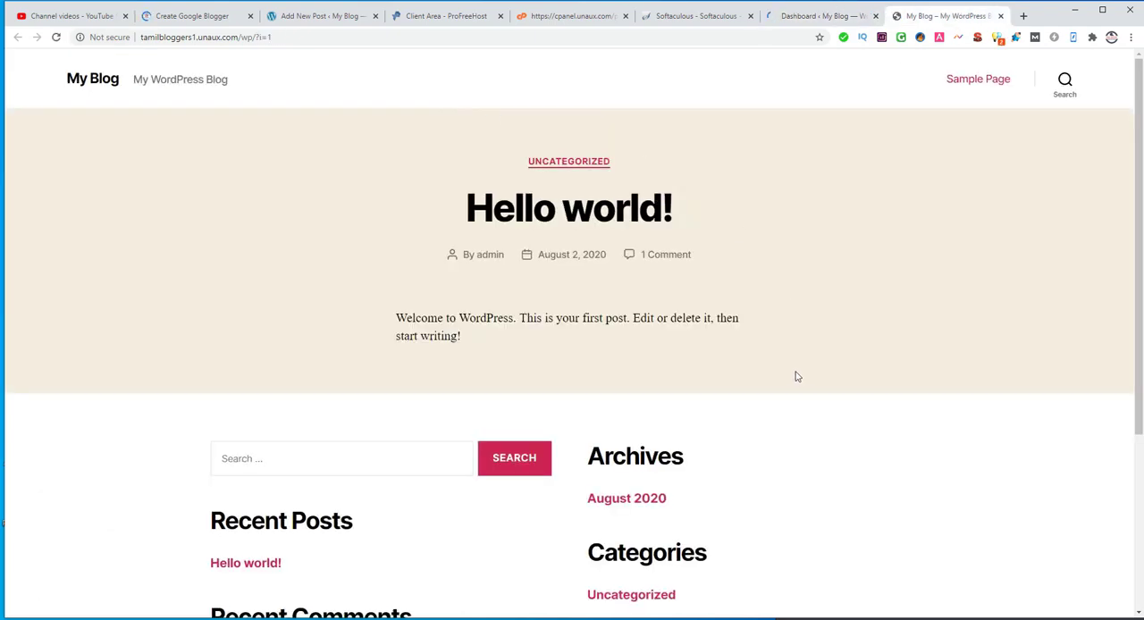
{"action": "scroll", "coordinate": [799, 378], "scroll_direction": "down", "scroll_amount": 3}
{"action": "scroll", "coordinate": [794, 375], "scroll_direction": "up", "scroll_amount": 3}
{"action": "left_click", "coordinate": [787, 24]}
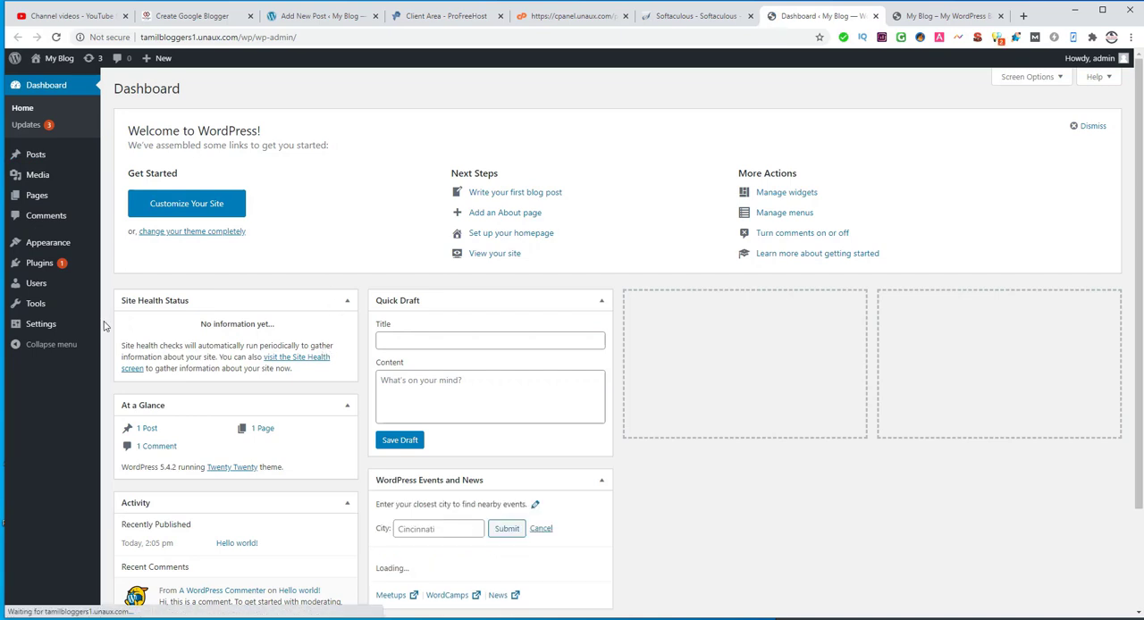
Step: Open the page for adding new plugins on the new site and reload it
{"action": "mouse_move", "coordinate": [34, 268]}
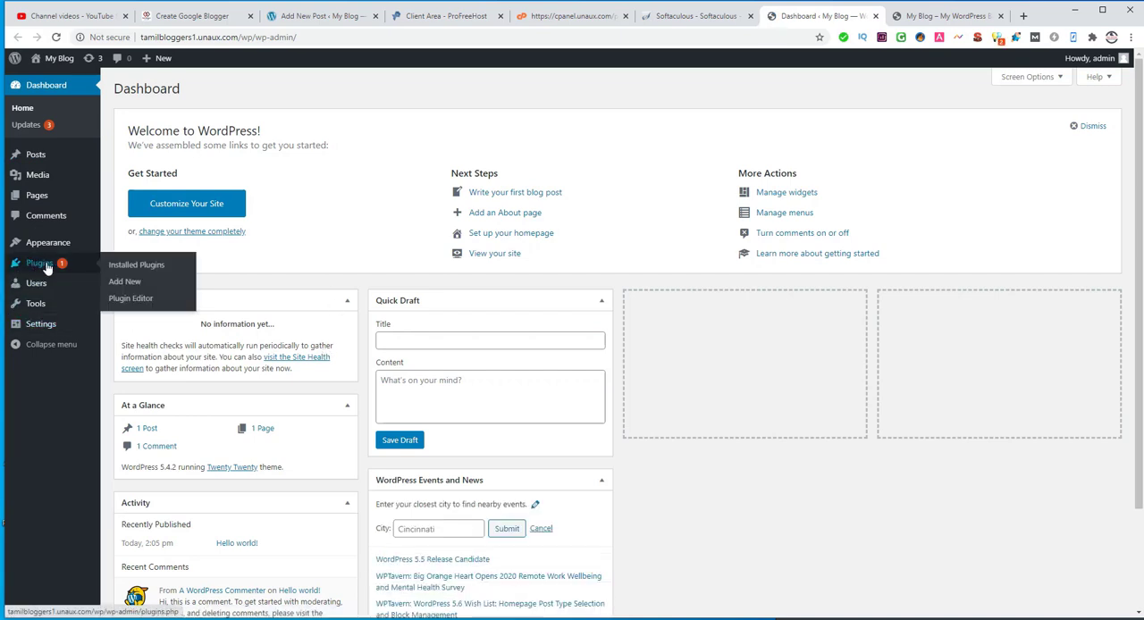
{"action": "left_click", "coordinate": [132, 284]}
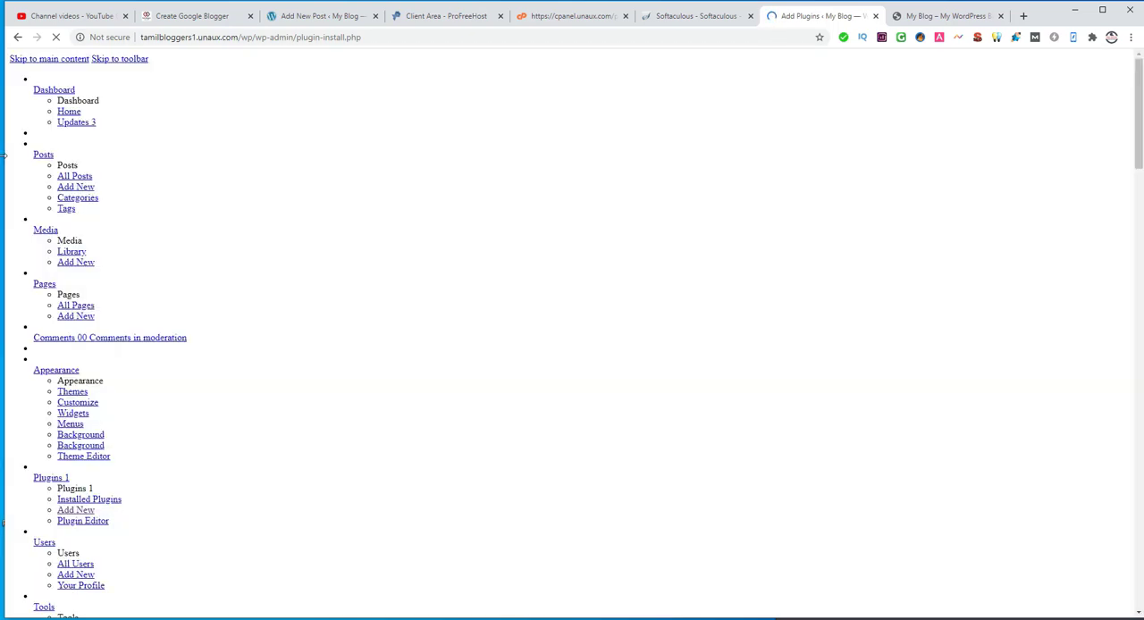
{"action": "left_click", "coordinate": [55, 39]}
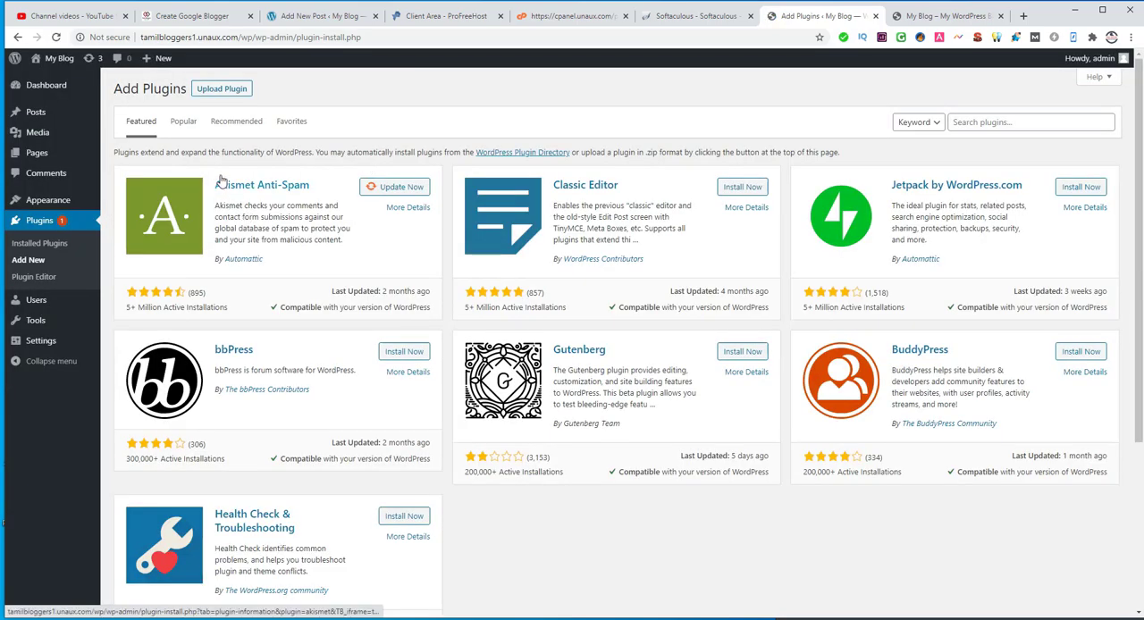
Step: Search the plugin directory for yoast, install and activate Yoast SEO, and check its entry among the installed plugins
{"action": "left_click", "coordinate": [972, 122]}
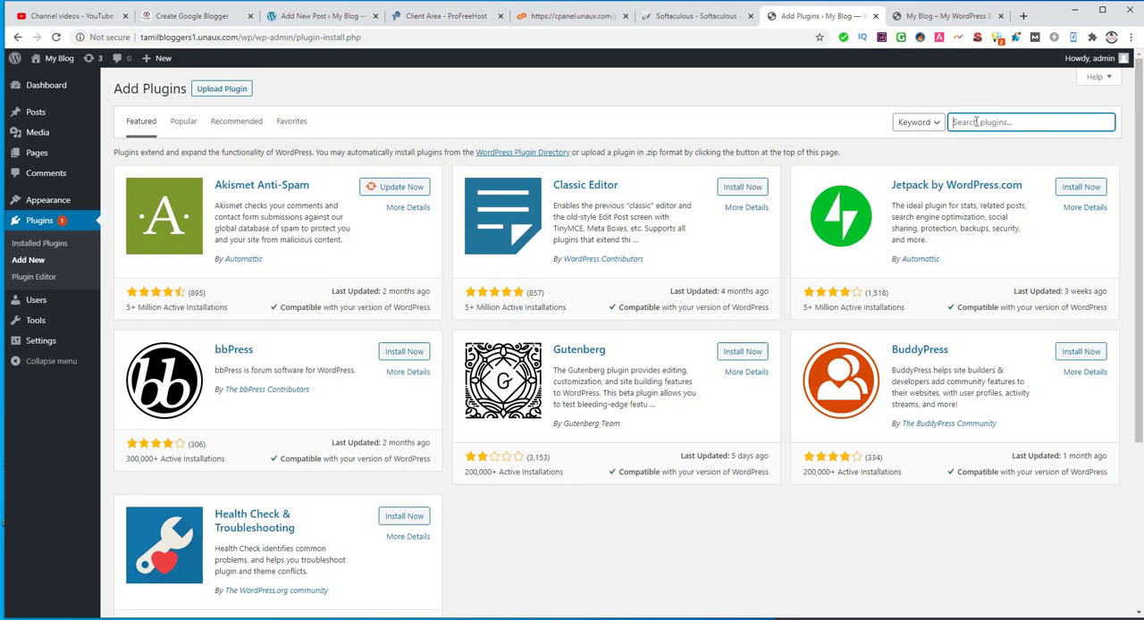
{"action": "type", "text": "yoast"}
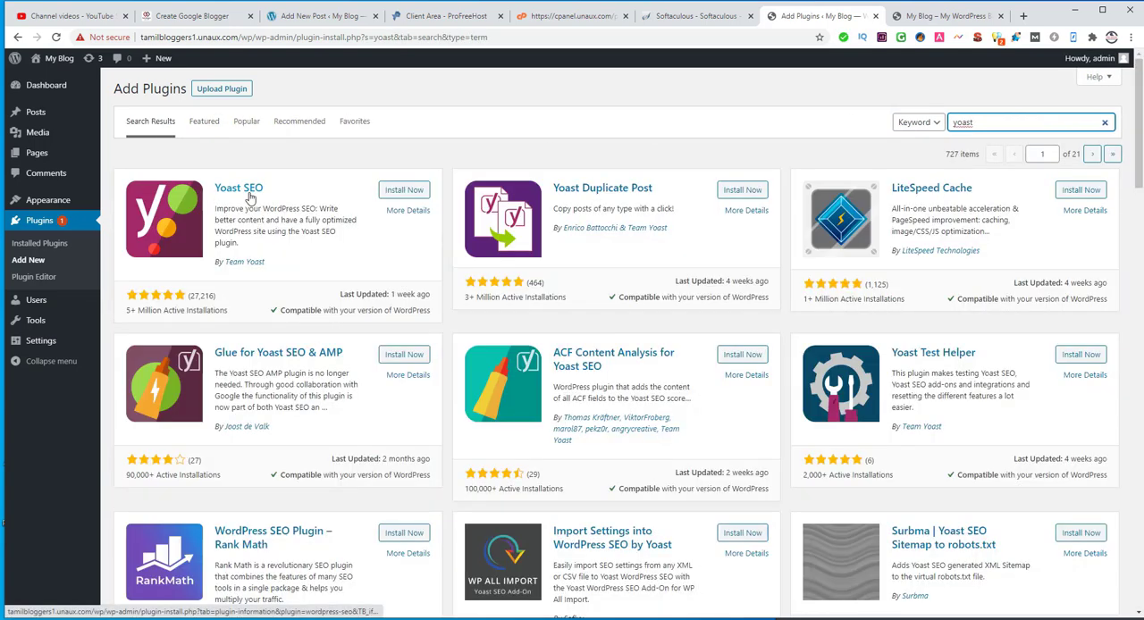
{"action": "left_click", "coordinate": [398, 191]}
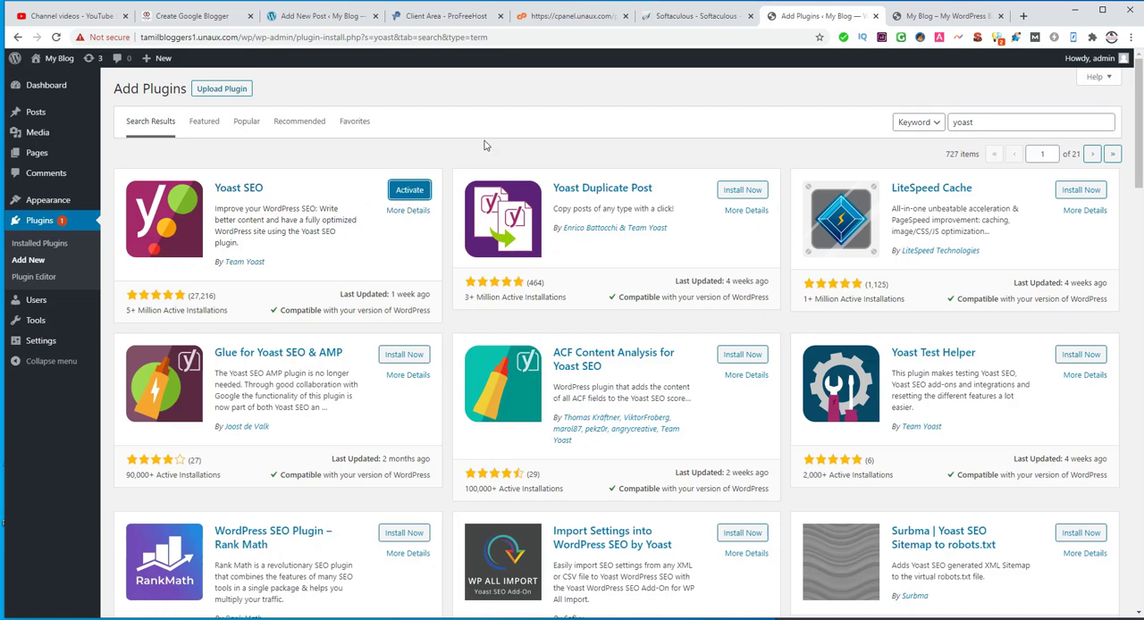
{"action": "left_click", "coordinate": [411, 191]}
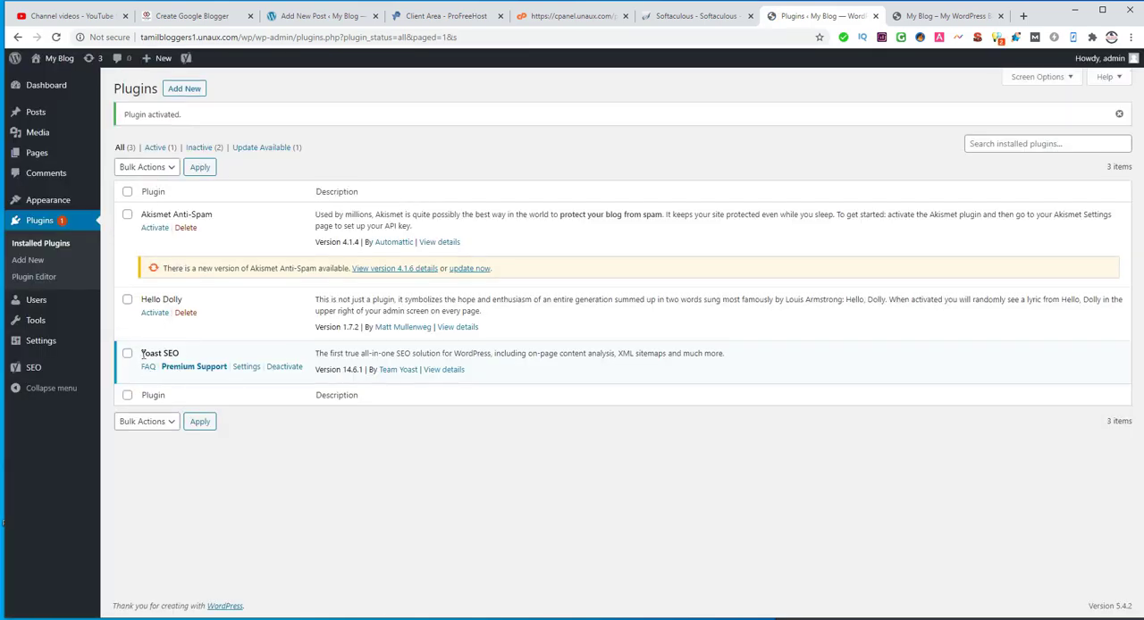
{"action": "left_click_drag", "start_coordinate": [137, 353], "coordinate": [179, 354]}
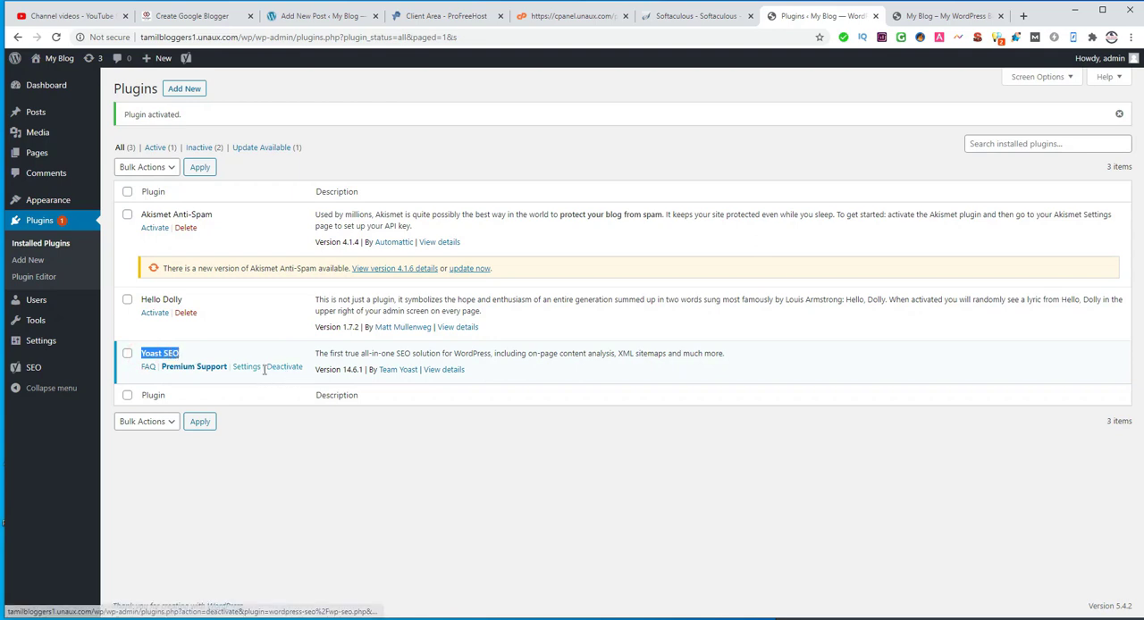
{"action": "left_click", "coordinate": [269, 431]}
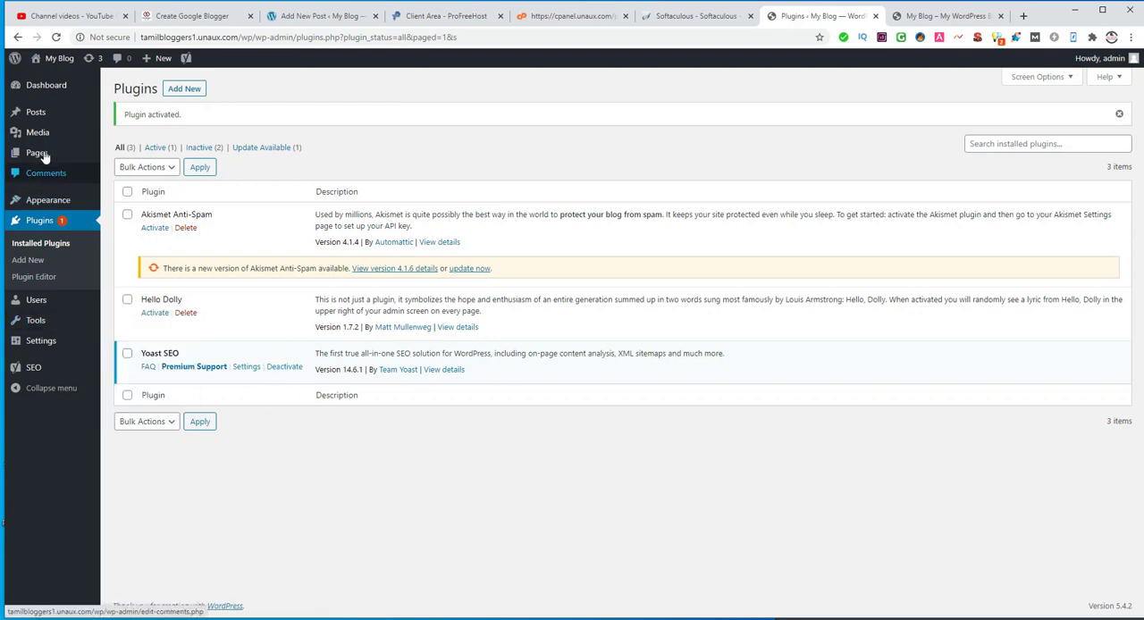
Step: Examine the original Create Google Blogger article and the Create New Google Blogger draft on the other WordPress site, including its Yoast SEO ratings
{"action": "mouse_move", "coordinate": [33, 157]}
{"action": "mouse_move", "coordinate": [45, 117]}
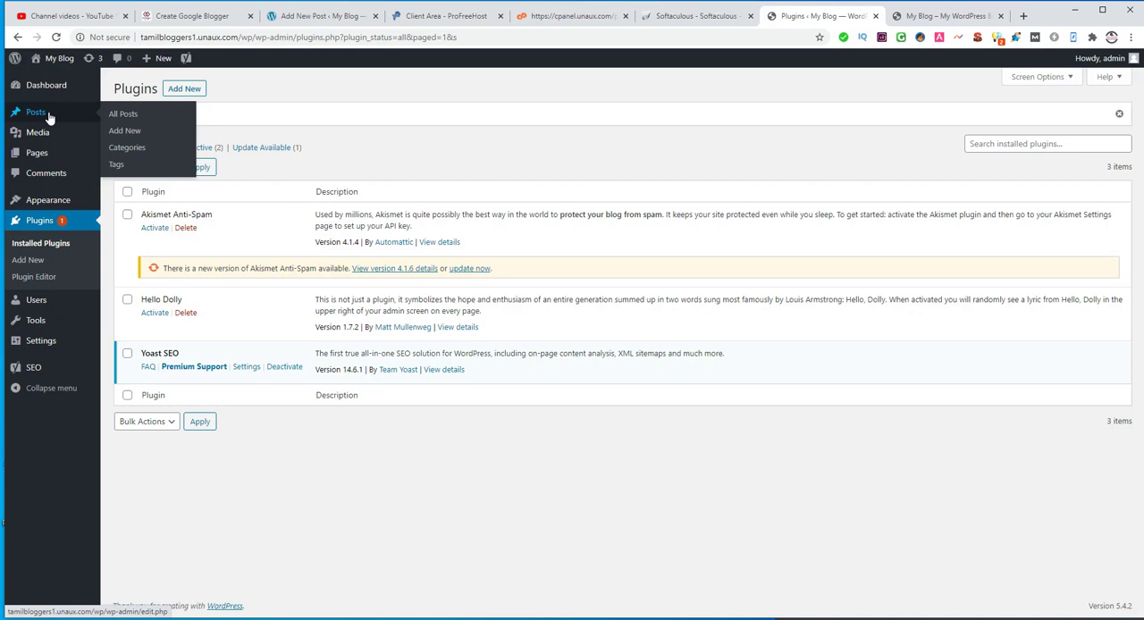
{"action": "left_click", "coordinate": [304, 16]}
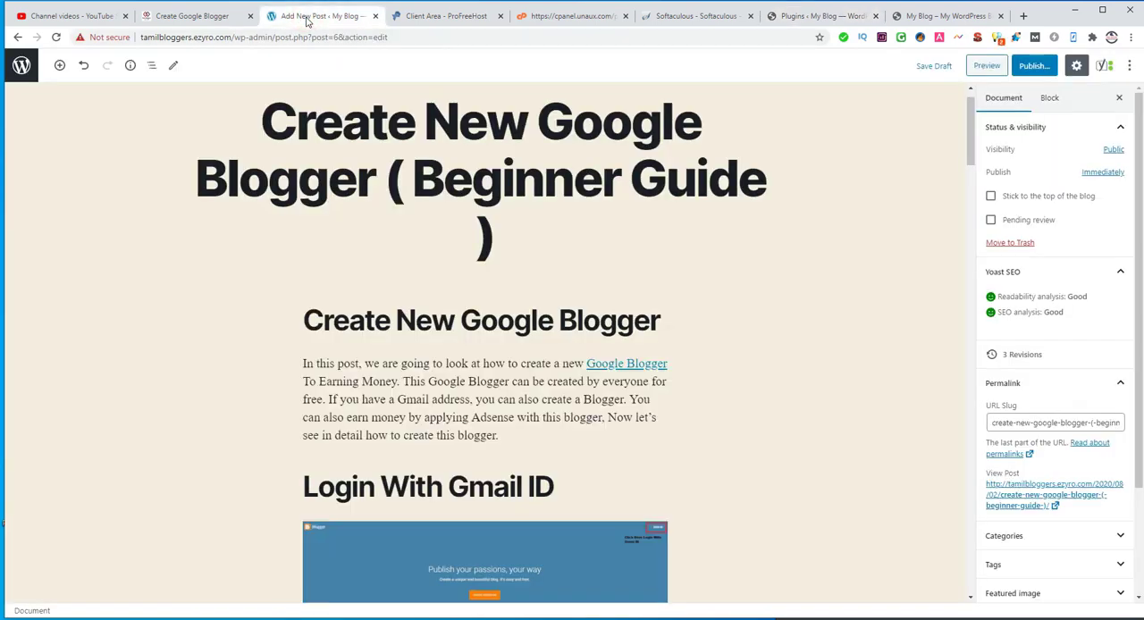
{"action": "left_click", "coordinate": [177, 17]}
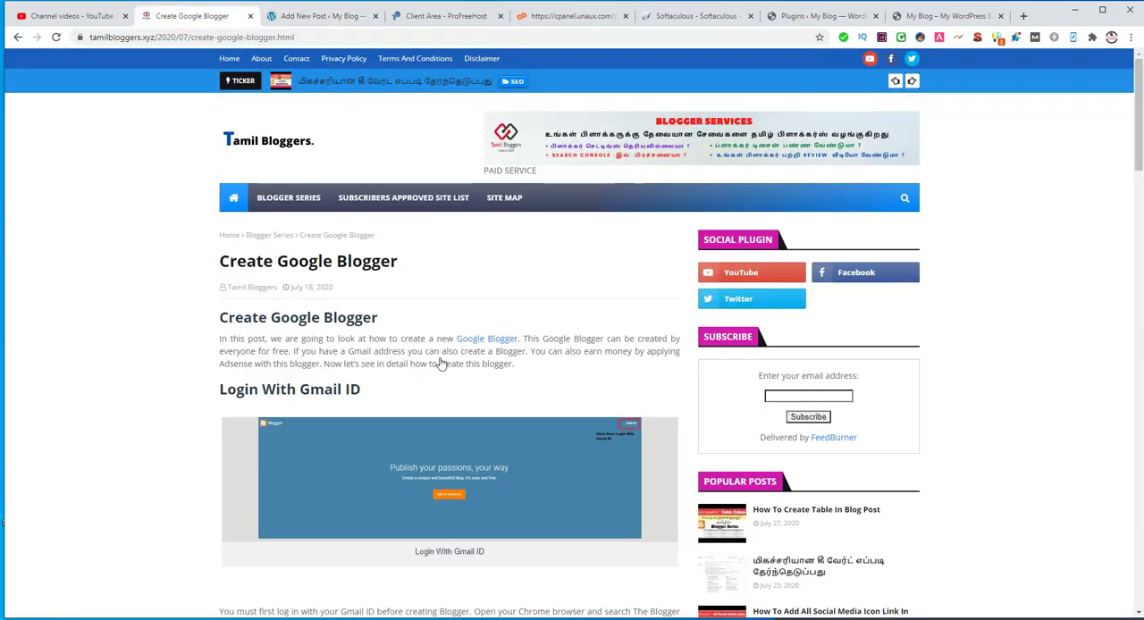
{"action": "left_click", "coordinate": [290, 16]}
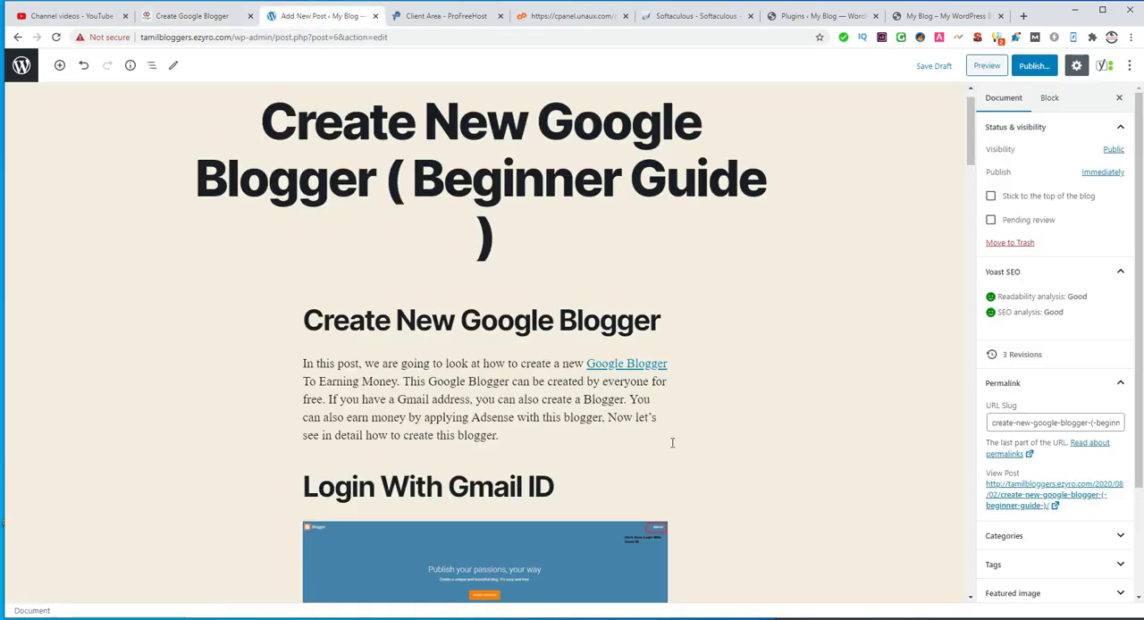
{"action": "scroll", "coordinate": [741, 438], "scroll_direction": "down", "scroll_amount": 2}
{"action": "scroll", "coordinate": [741, 438], "scroll_direction": "down", "scroll_amount": 10}
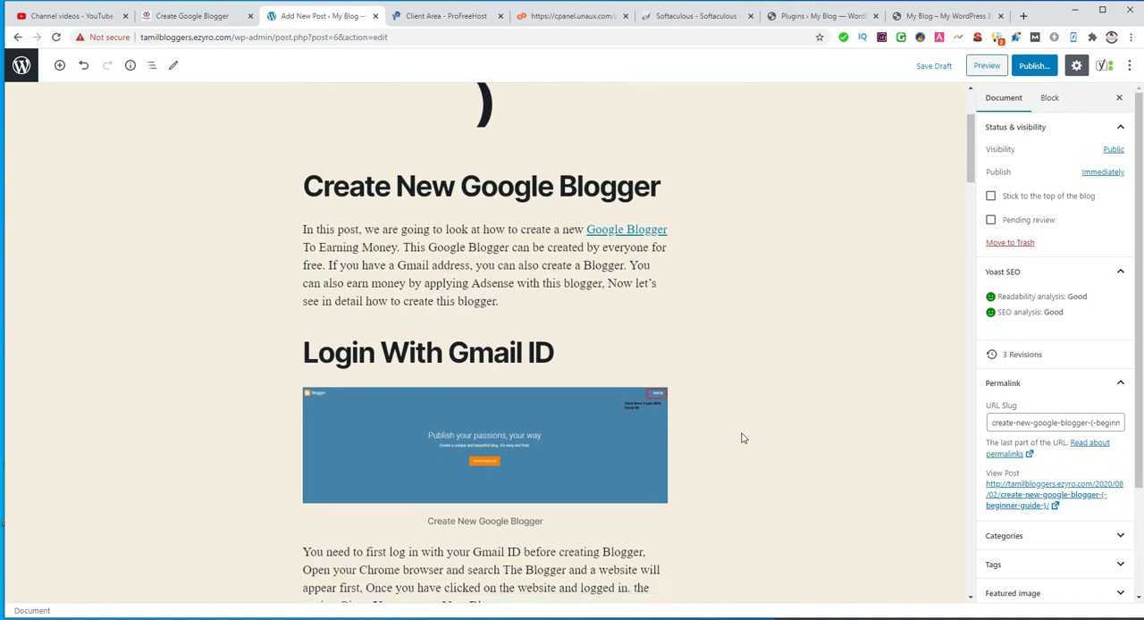
{"action": "scroll", "coordinate": [741, 438], "scroll_direction": "down", "scroll_amount": 6}
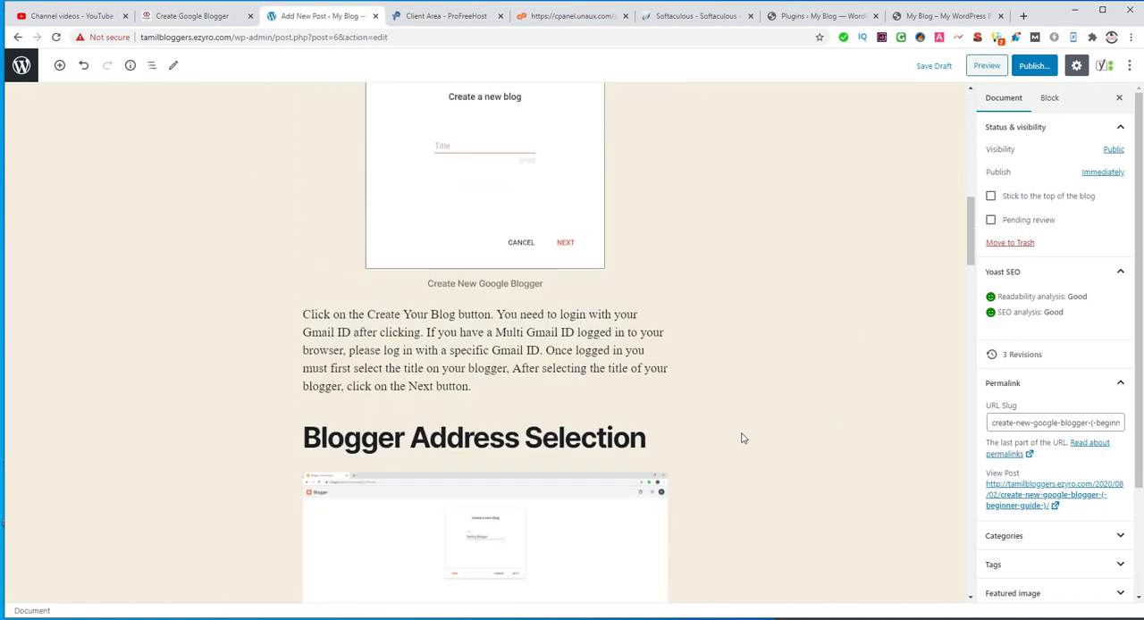
{"action": "scroll", "coordinate": [741, 438], "scroll_direction": "up", "scroll_amount": 8}
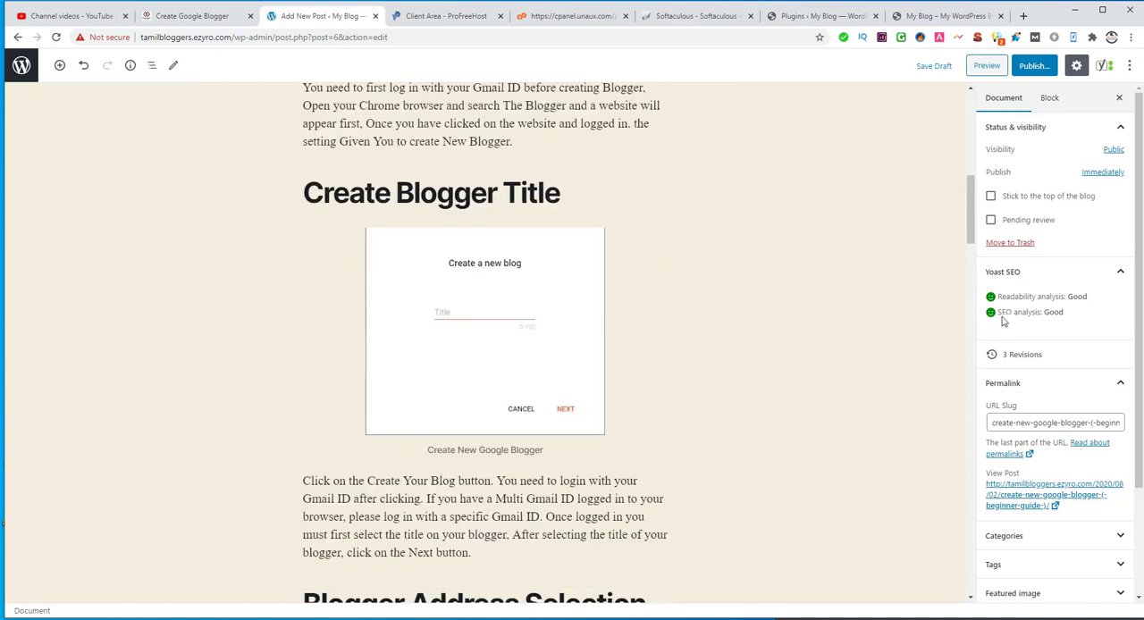